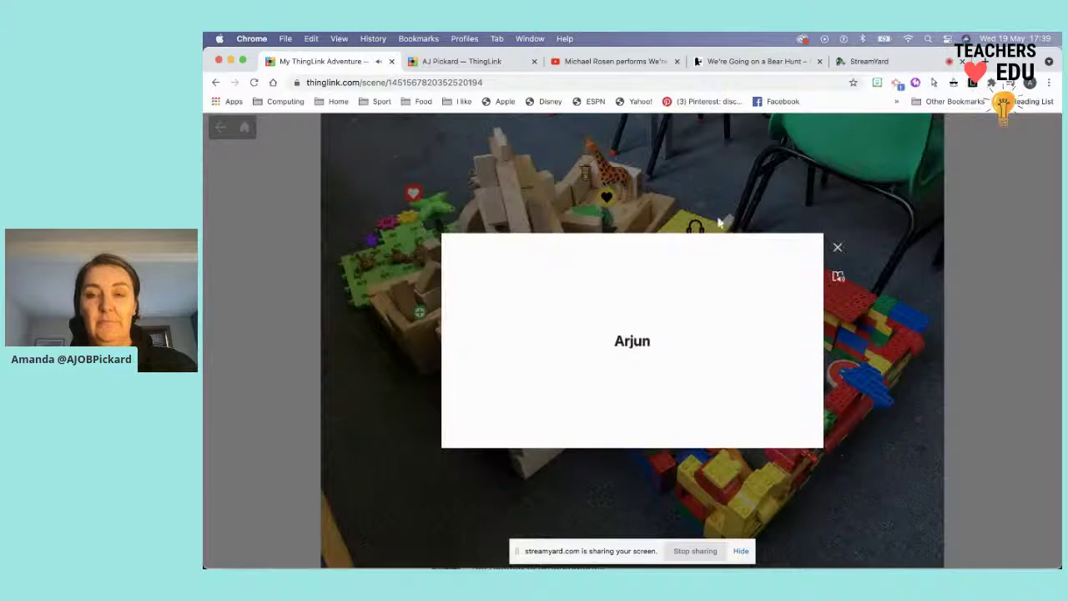
Step: Close the open text tag on the toy block photo and return to the My ThingLink Adventure roadmap
click(838, 250)
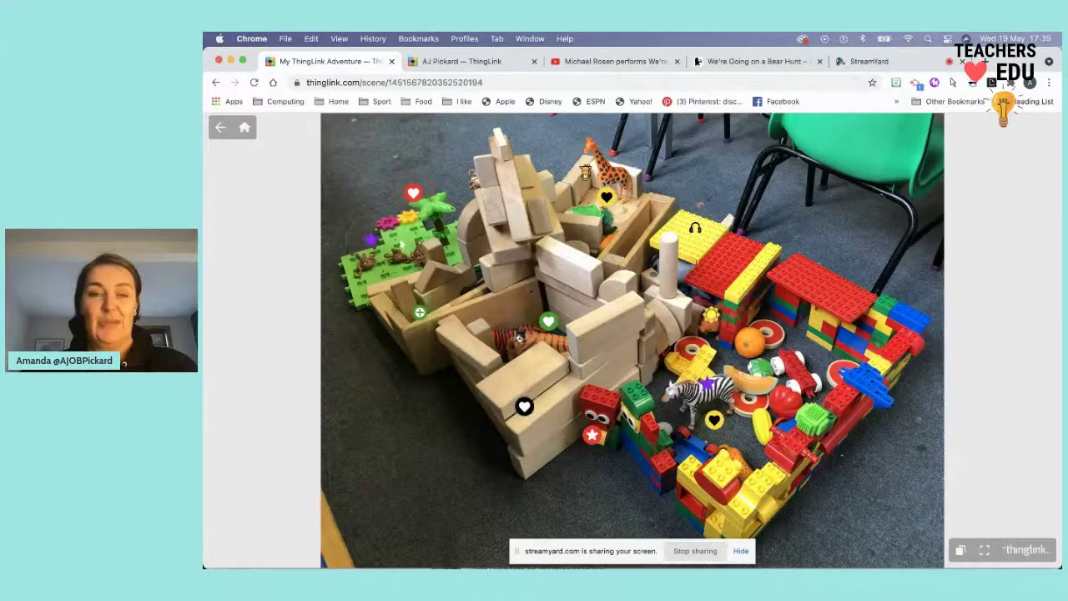
click(222, 129)
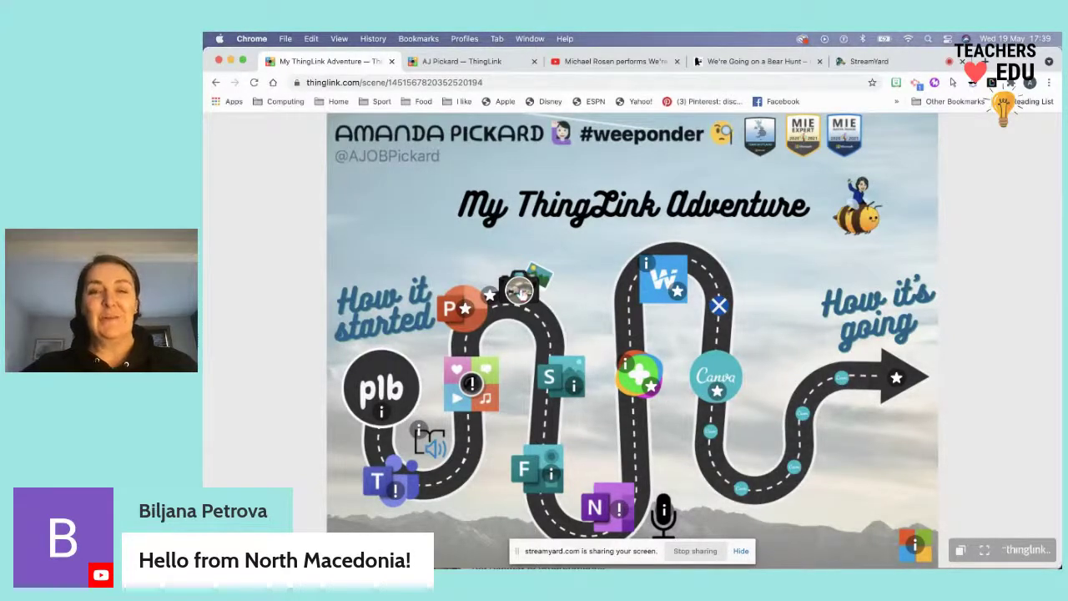
Step: Open the 360° classroom scene from the roadmap's camera tag and look around the room's tagged displays and tables
click(519, 290)
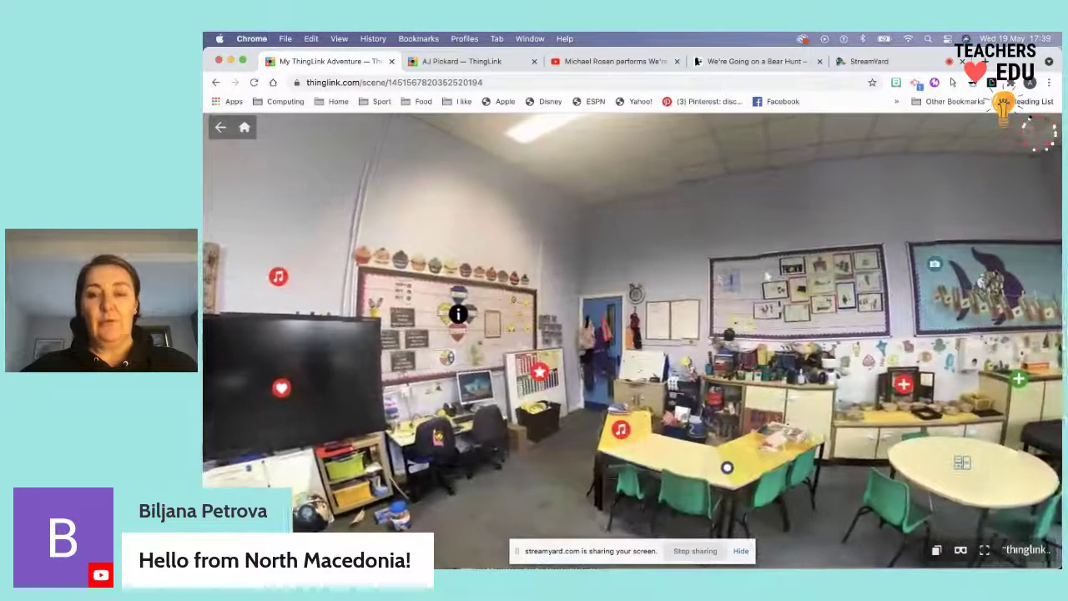
drag(765, 276, 618, 206)
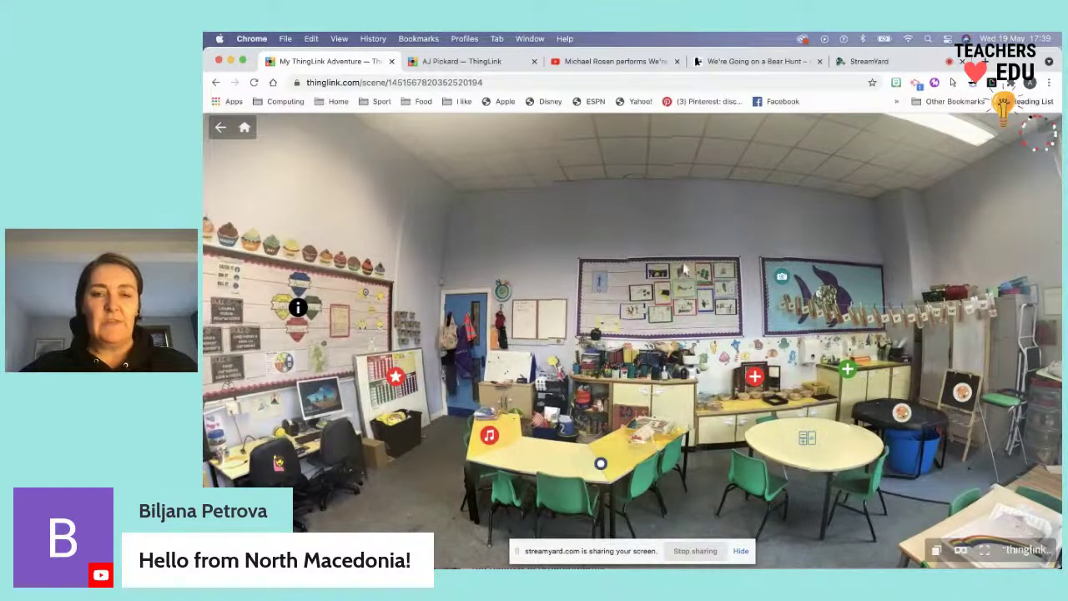
drag(683, 253, 690, 231)
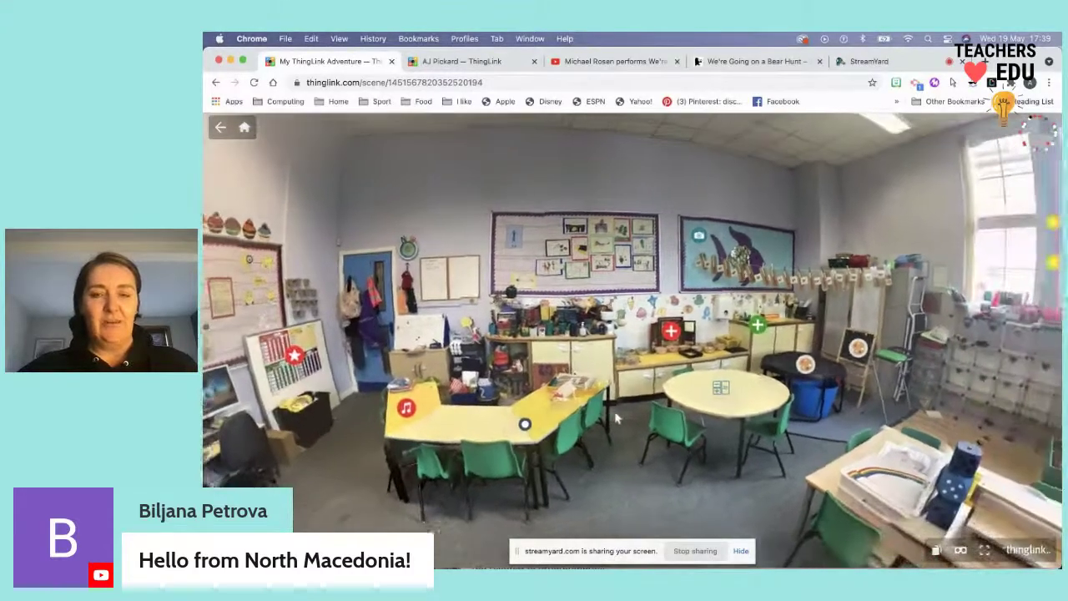
drag(735, 426, 528, 404)
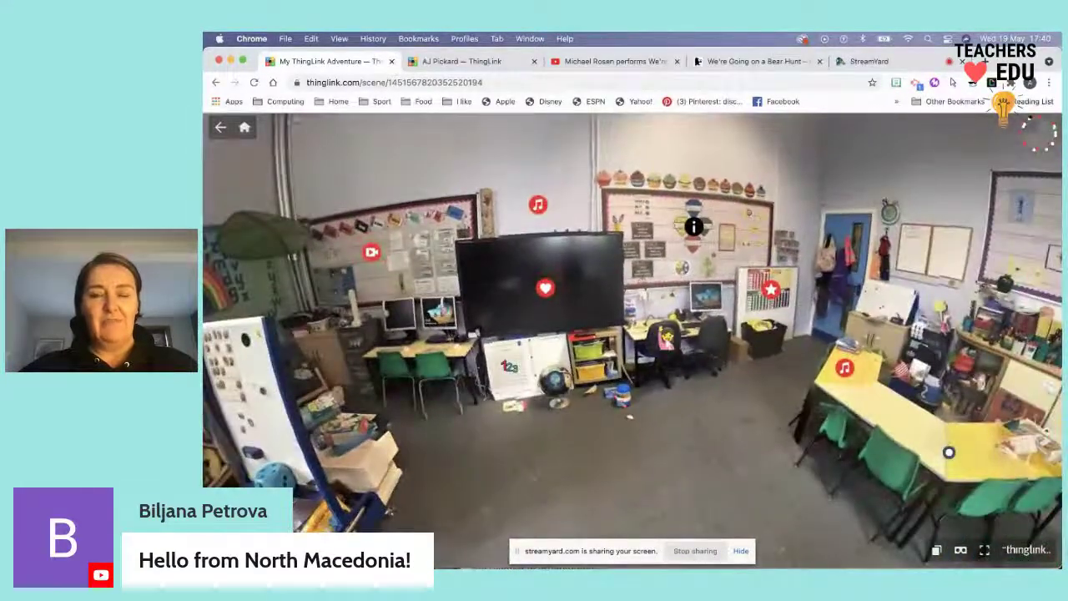
Step: View the "final week" video tag in the classroom scene, close it and return to the roadmap
click(668, 344)
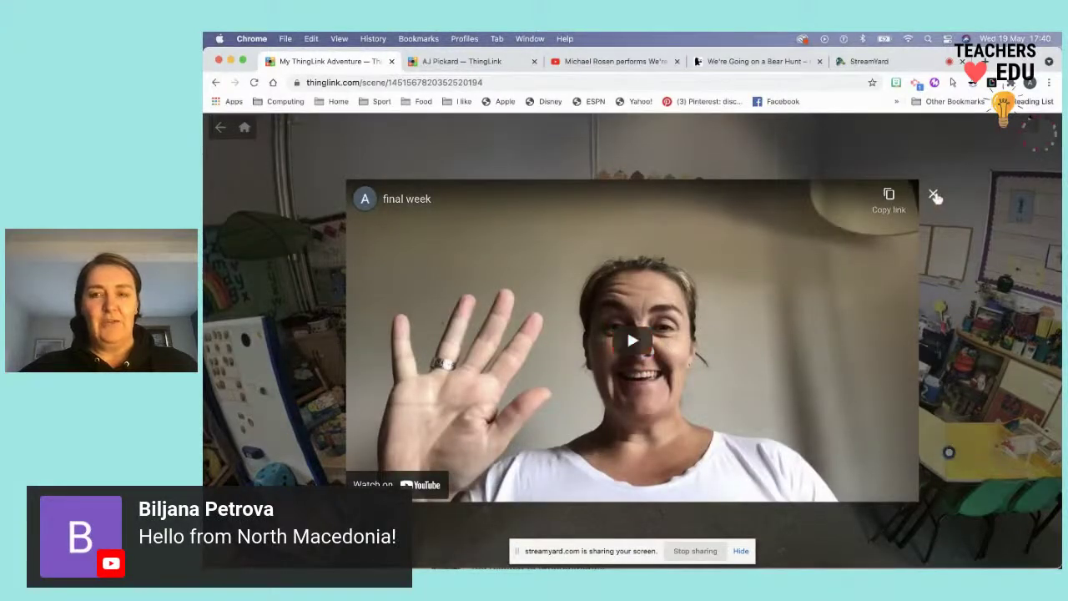
click(934, 195)
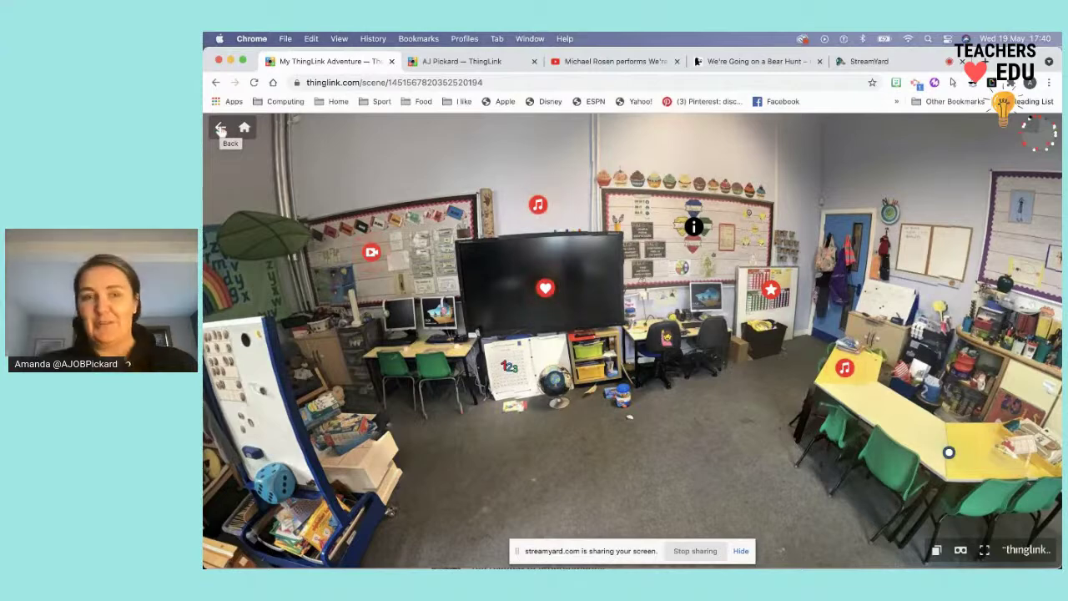
click(221, 130)
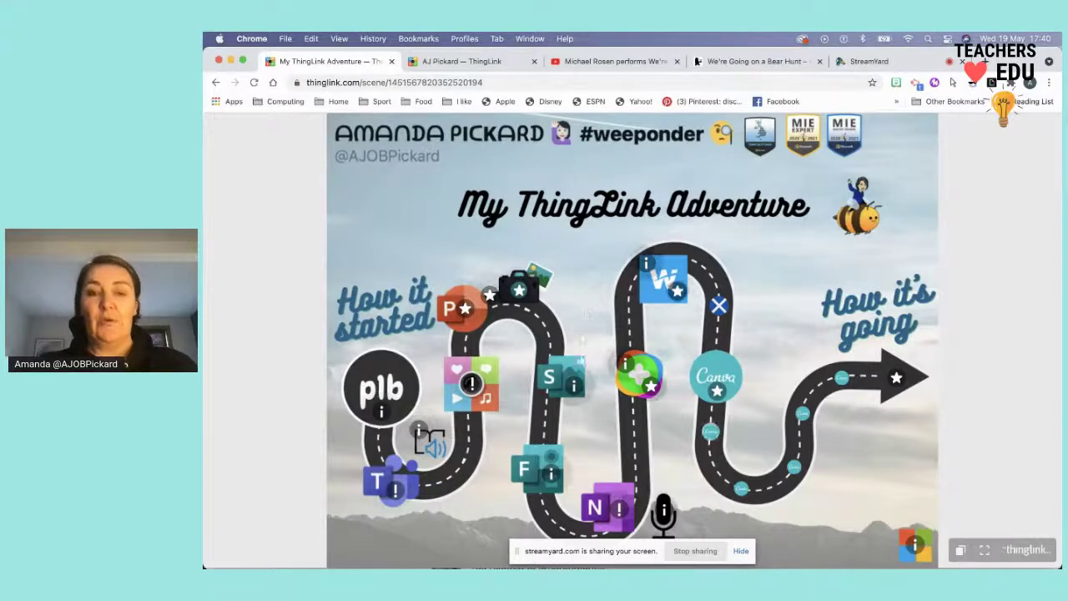
Step: Preview the Sway and Forms tags on the roadmap, and view the OneNote ClassNotebook tag before closing it
mouse_move(574, 385)
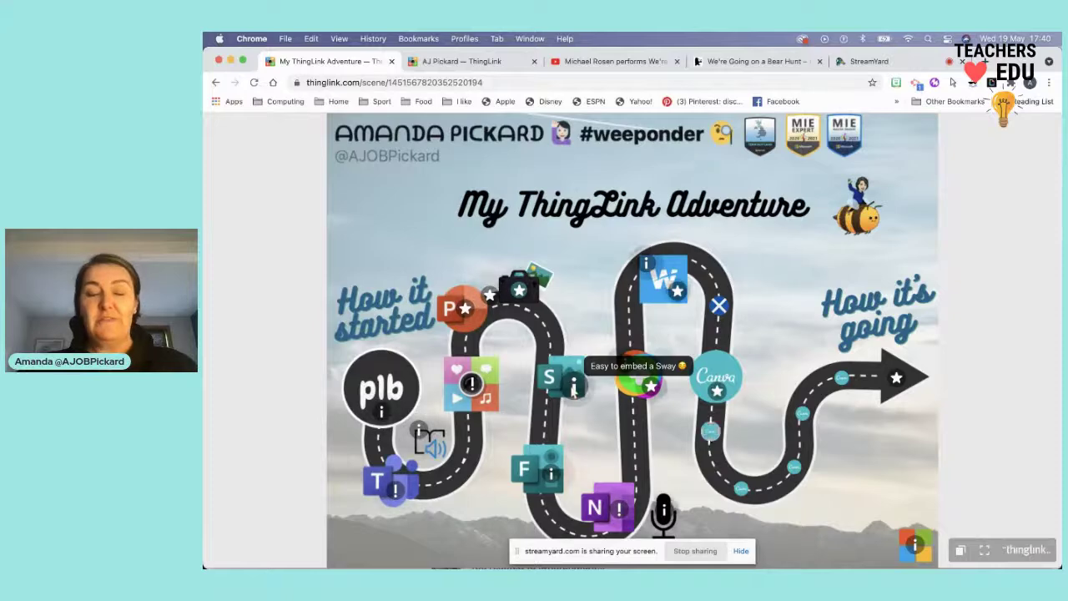
mouse_move(549, 486)
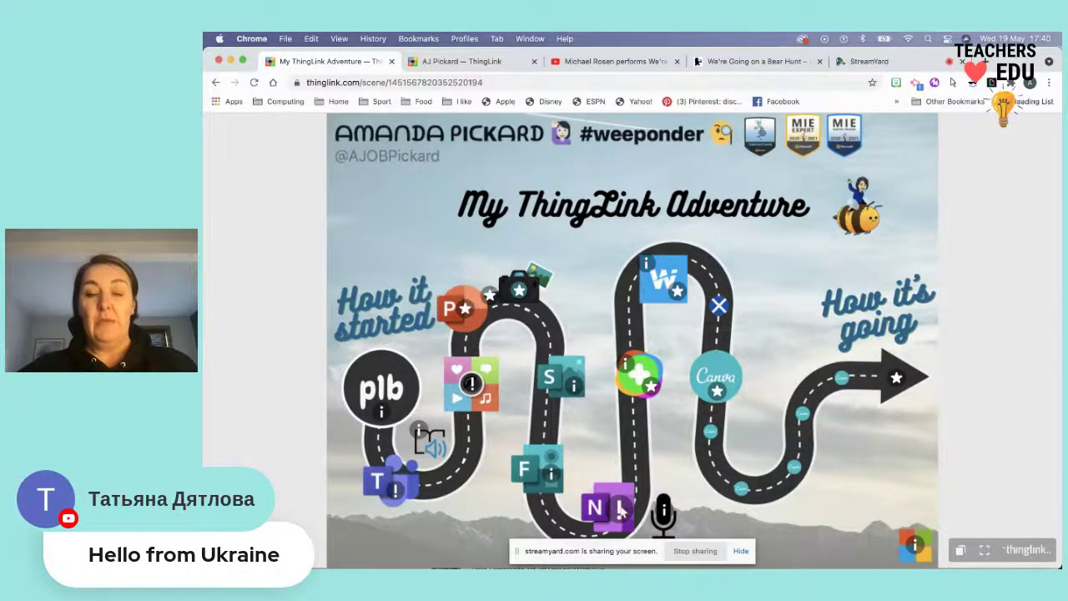
click(621, 512)
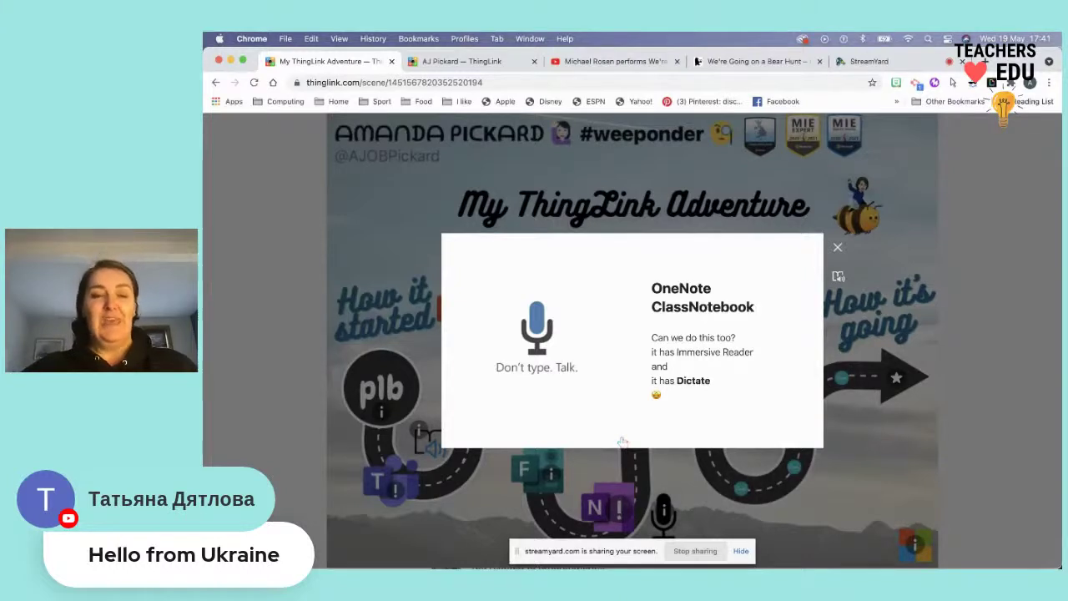
click(839, 249)
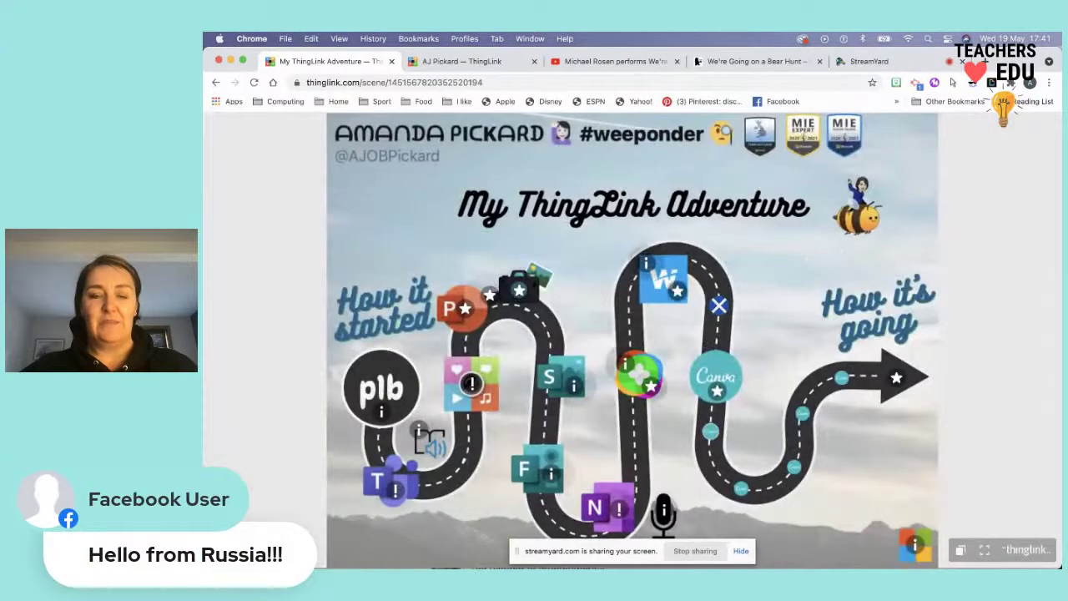
Step: Preview the microphone tag and view the embedded Flipgrid video on the roadmap, closing it when done
mouse_move(663, 511)
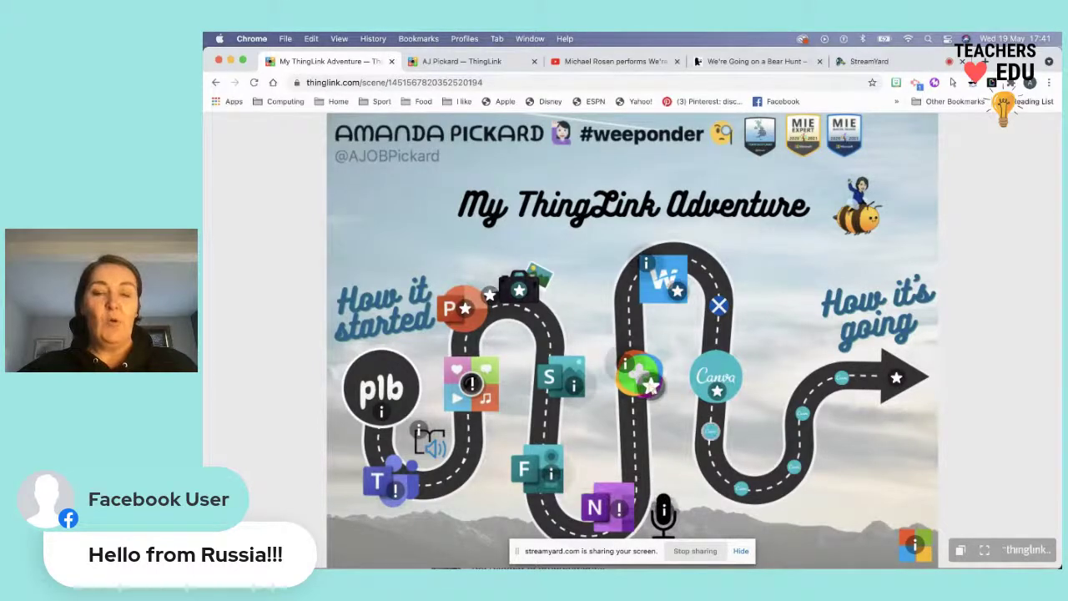
mouse_move(639, 374)
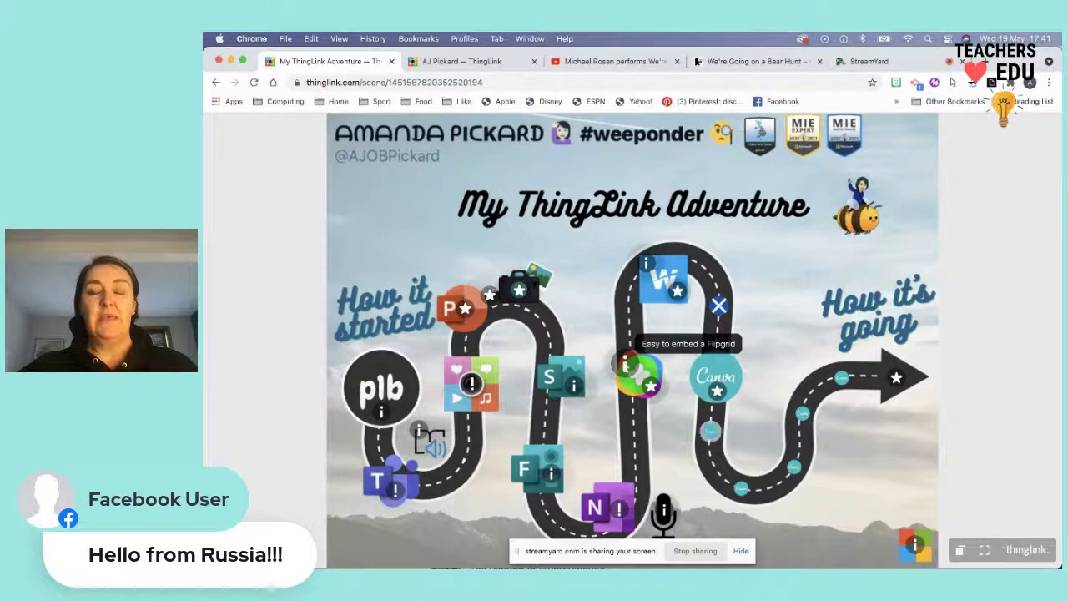
click(644, 380)
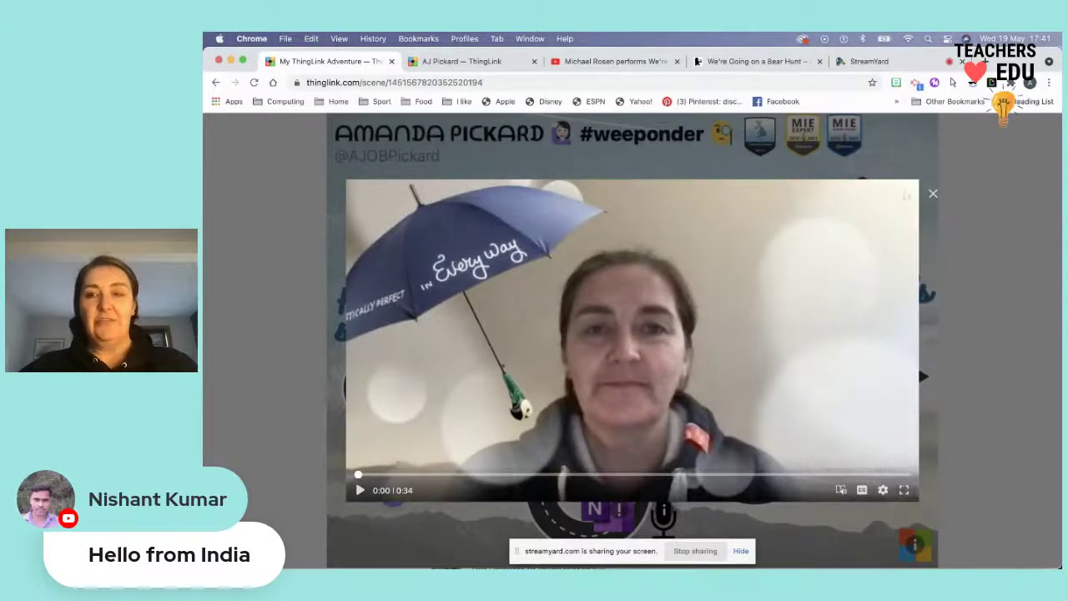
click(934, 196)
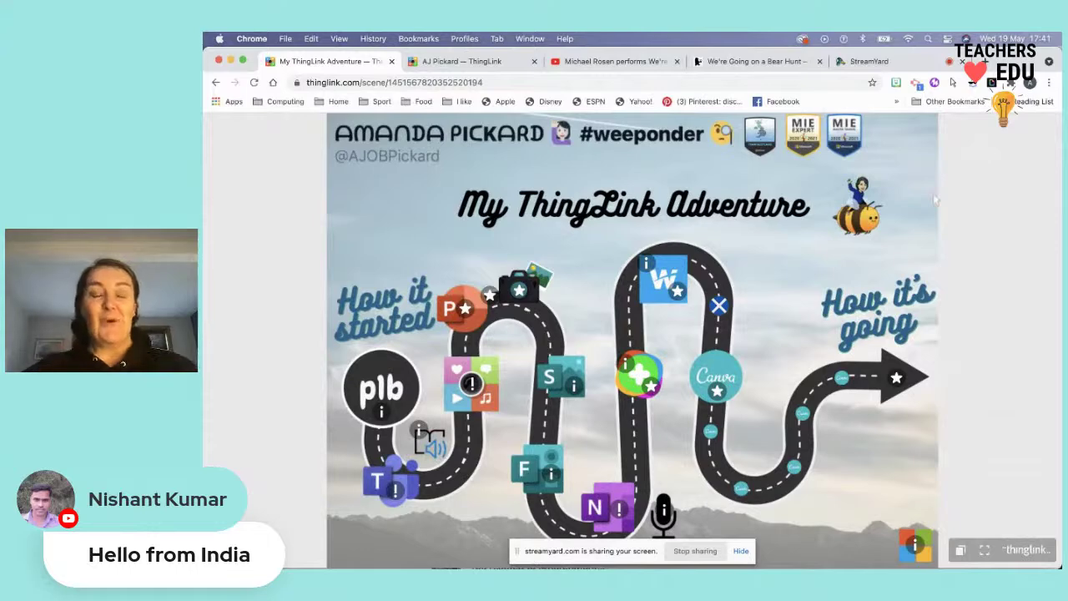
Step: Browse the ThingLink collection embedded in the Wakelet tag, from its Quick Start Instructions through the linked scenes, and close it
mouse_move(648, 265)
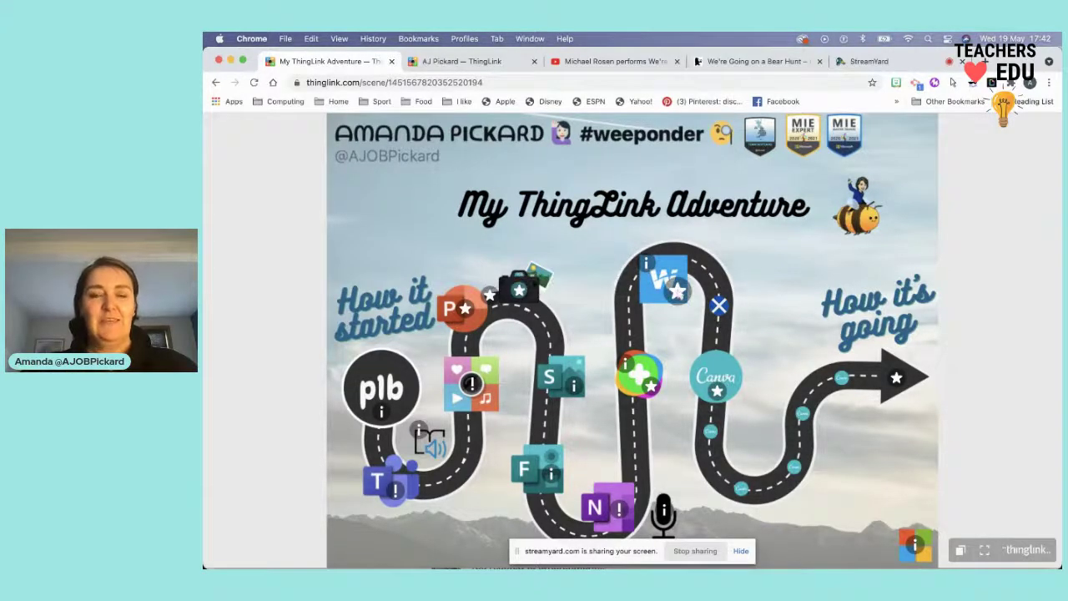
click(677, 289)
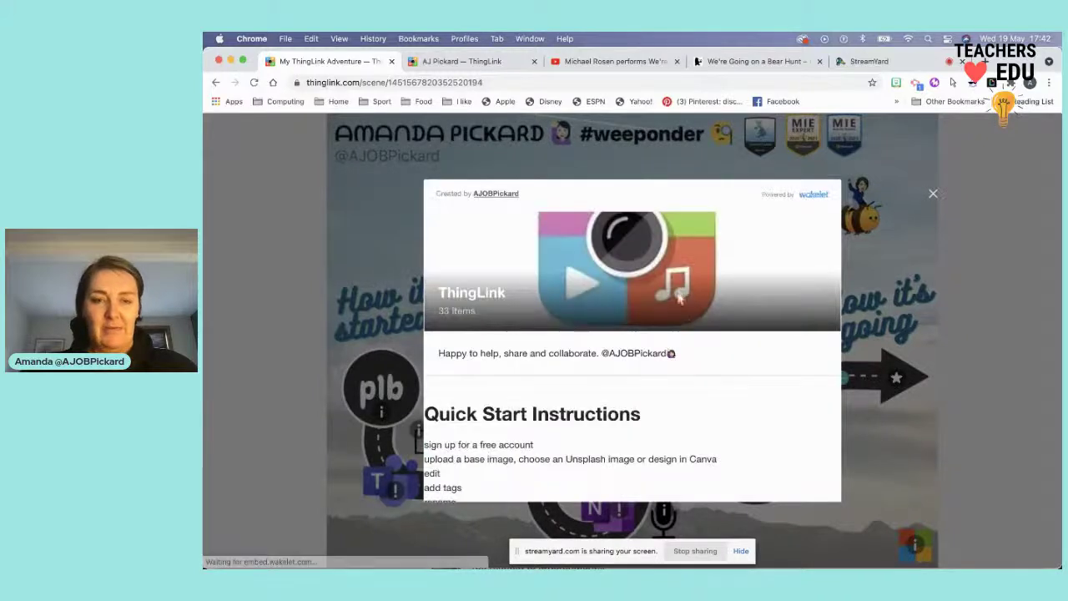
scroll(726, 398, down, 5)
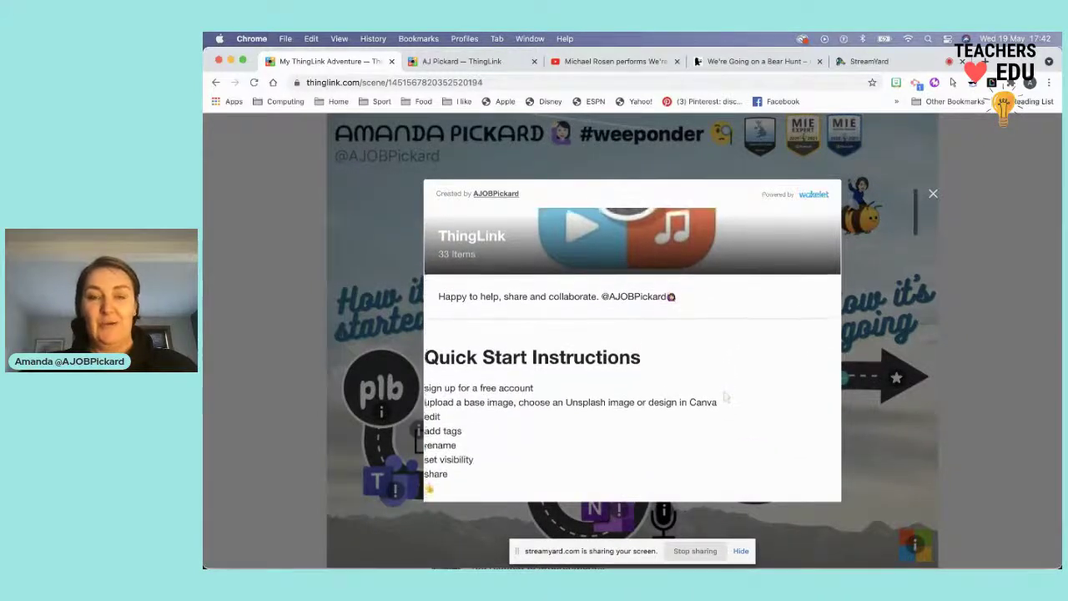
scroll(726, 397, down, 2)
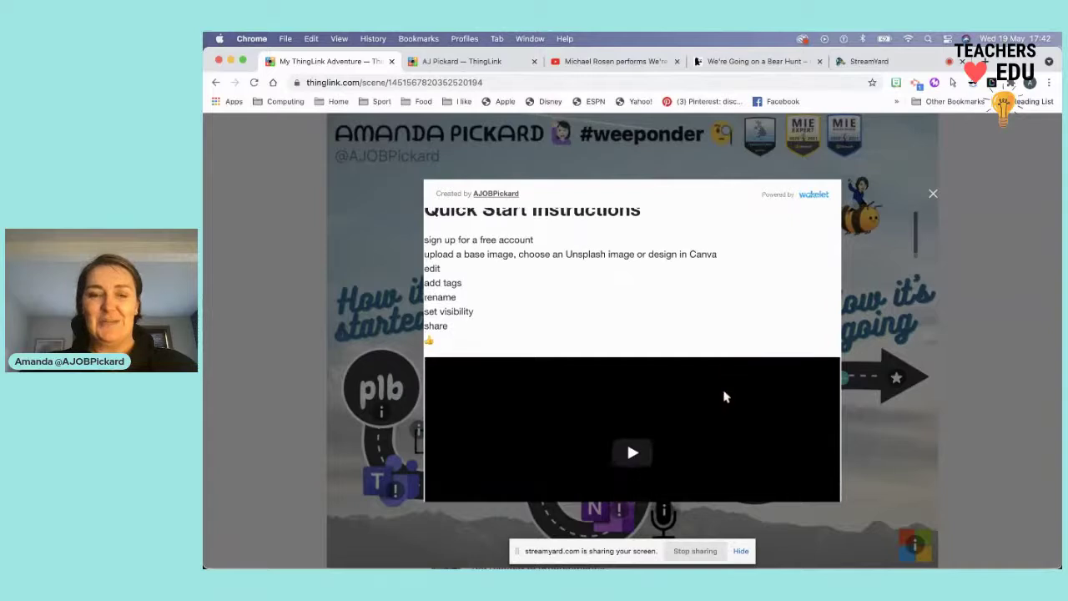
scroll(726, 397, down, 3)
scroll(725, 397, down, 8)
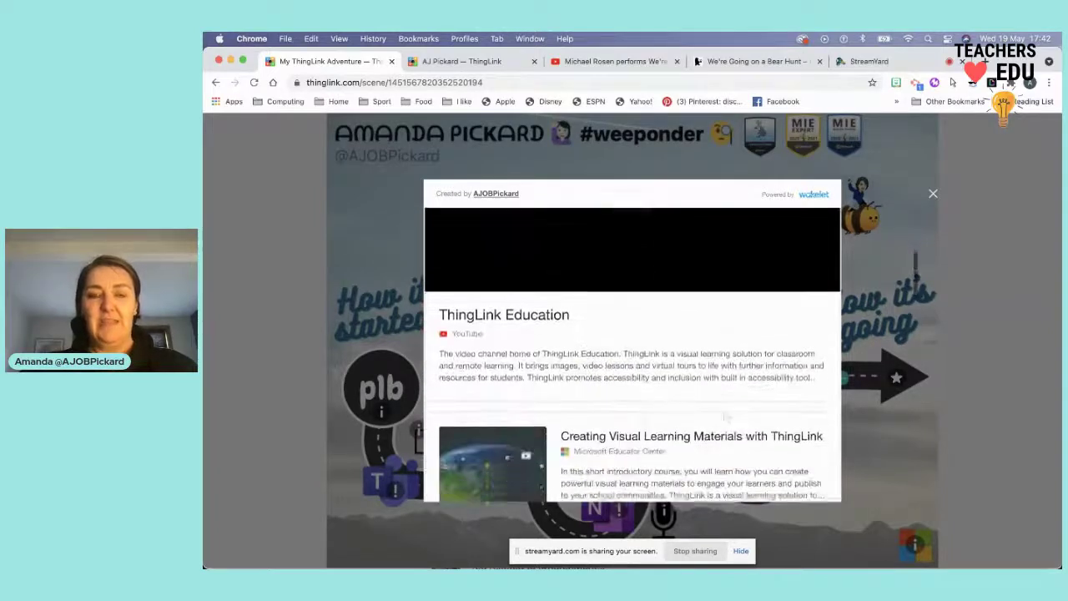
scroll(725, 395, down, 10)
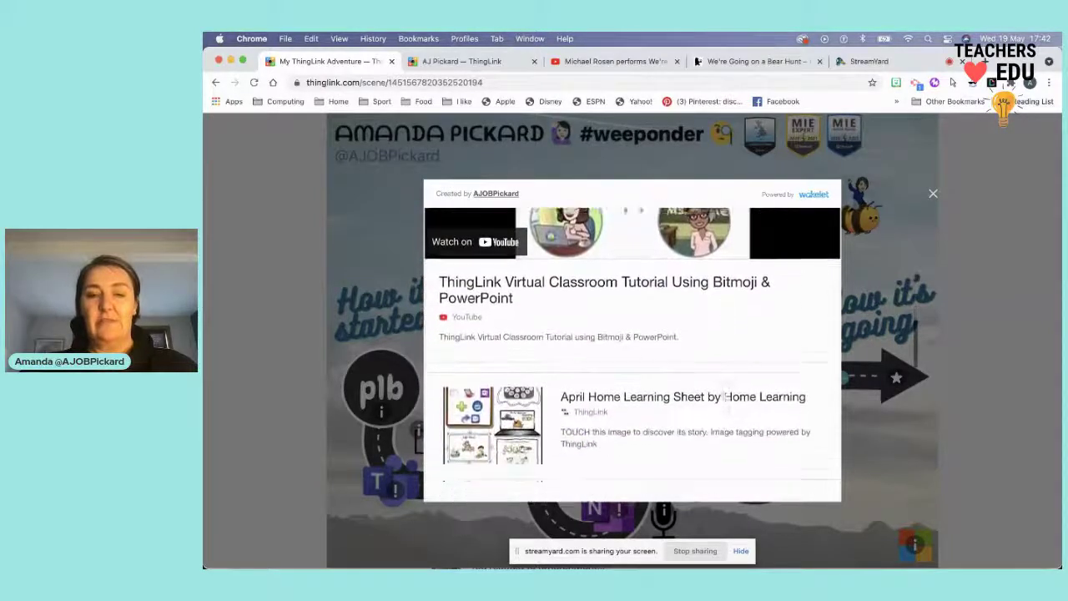
scroll(726, 397, down, 10)
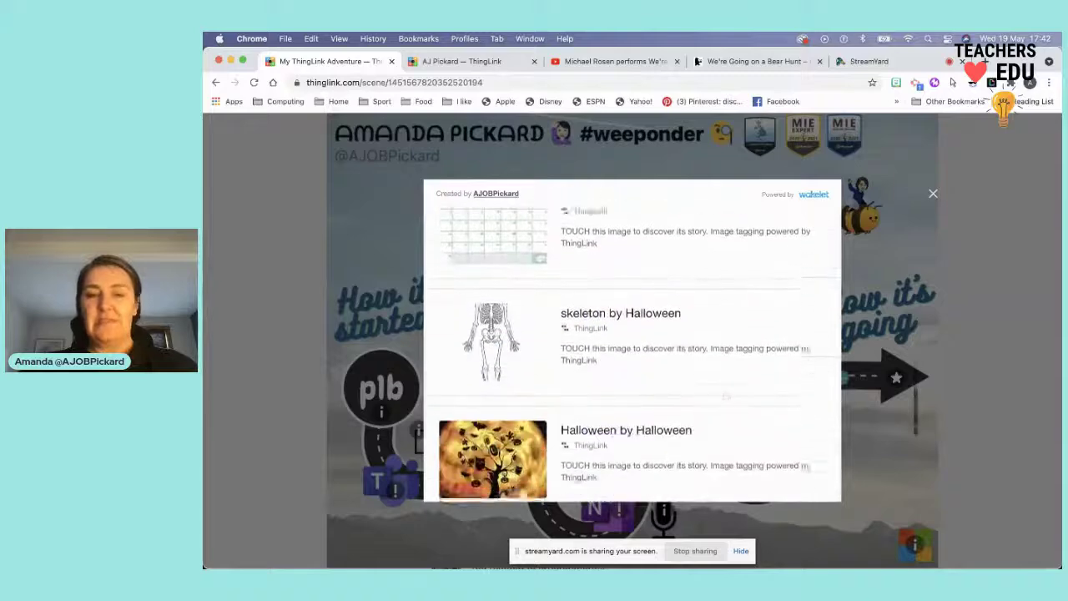
scroll(727, 409, down, 6)
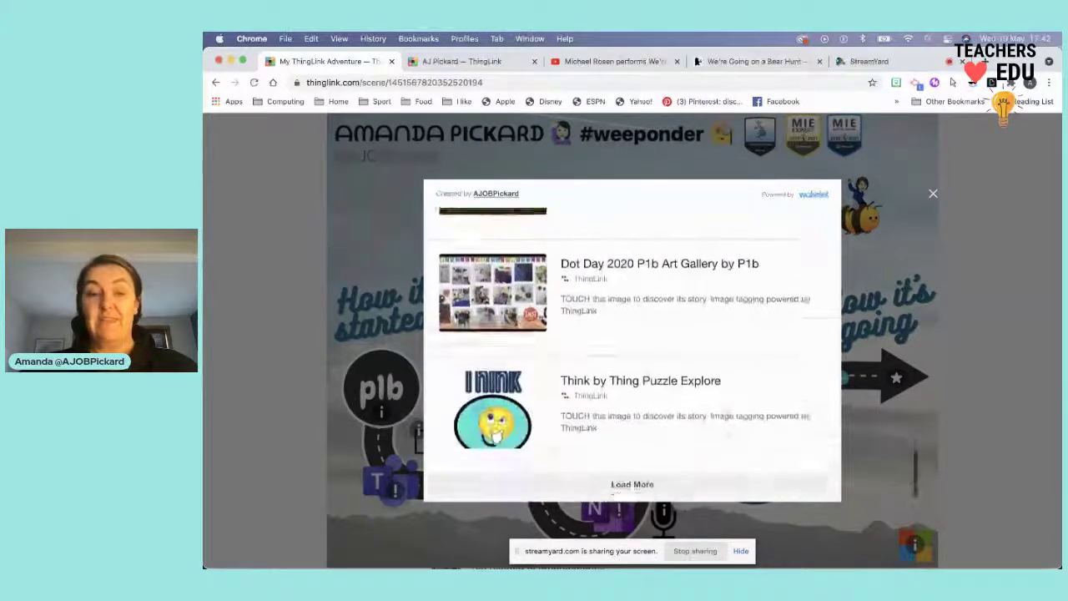
scroll(722, 396, down, 10)
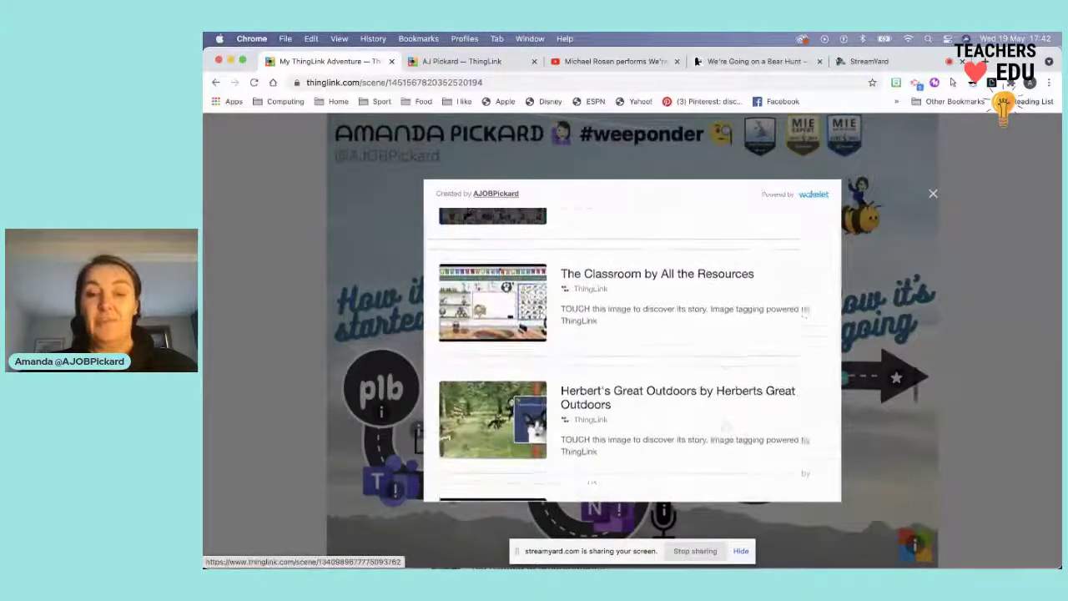
scroll(725, 398, down, 10)
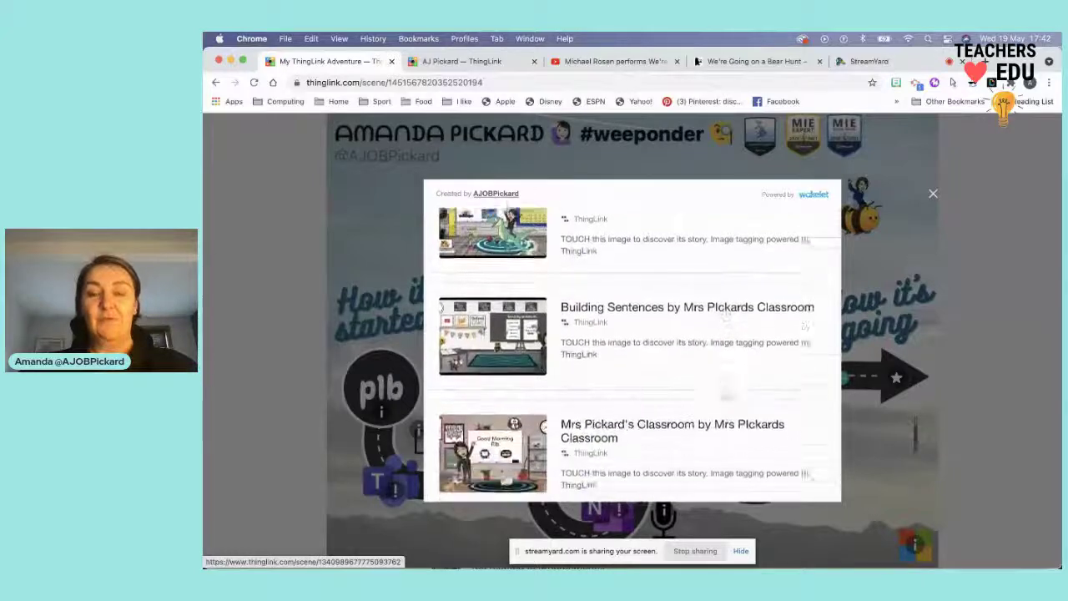
scroll(725, 397, up, 15)
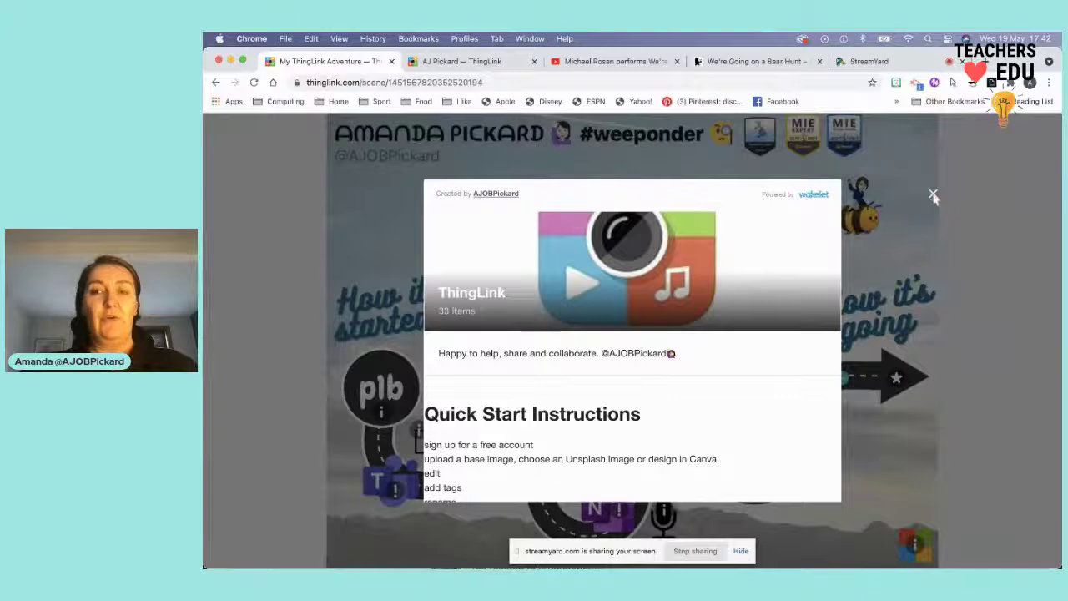
click(933, 196)
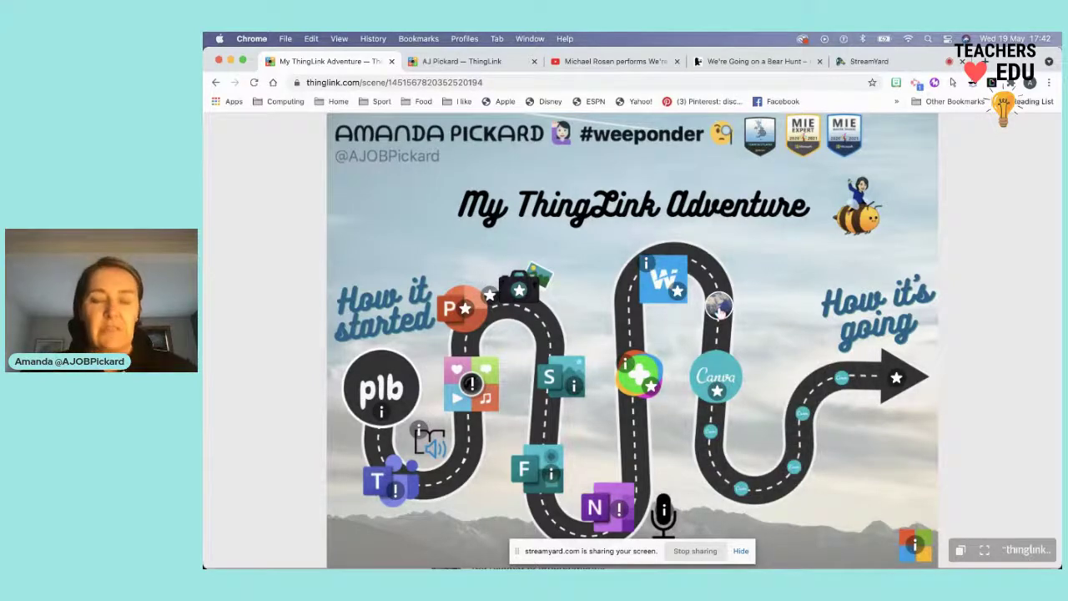
Step: Play the "Where on Earth is Scotland" tour from the Scottish flag tag through to Burns Cottage, and return to the roadmap
click(719, 307)
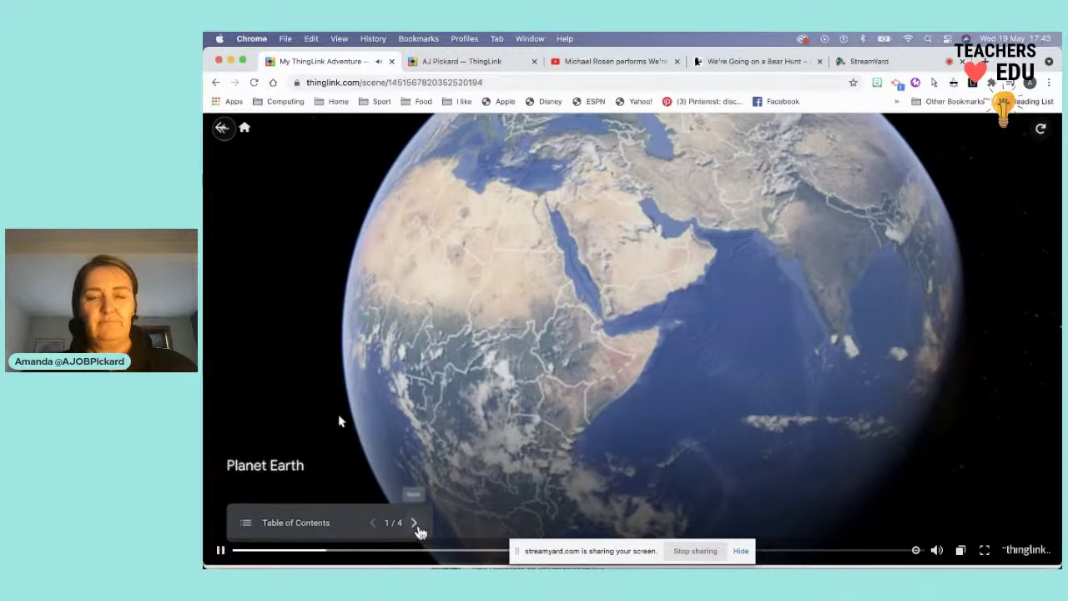
click(417, 526)
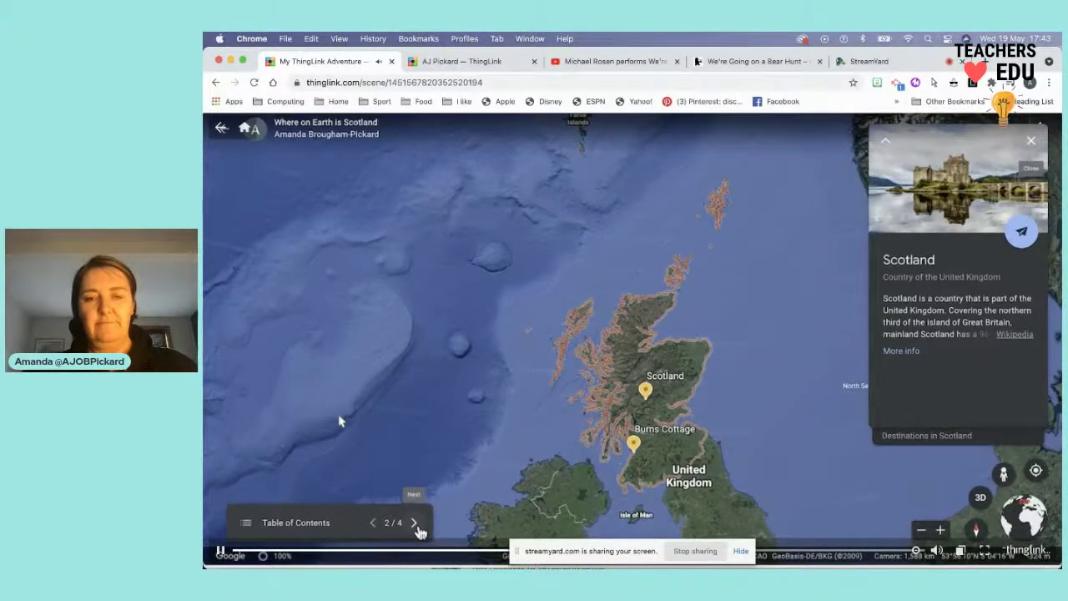
click(418, 528)
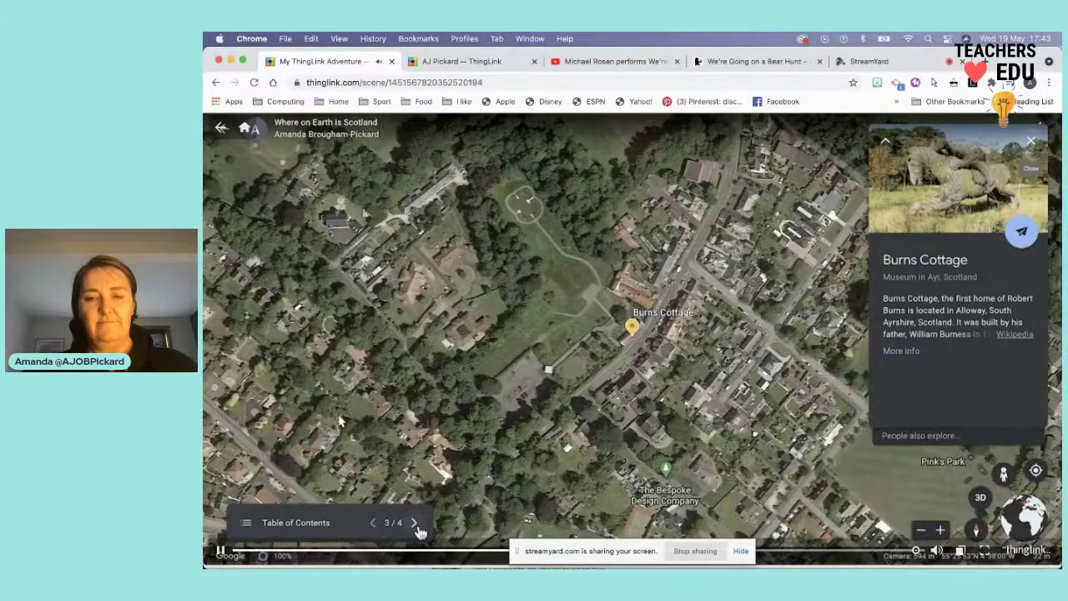
click(417, 526)
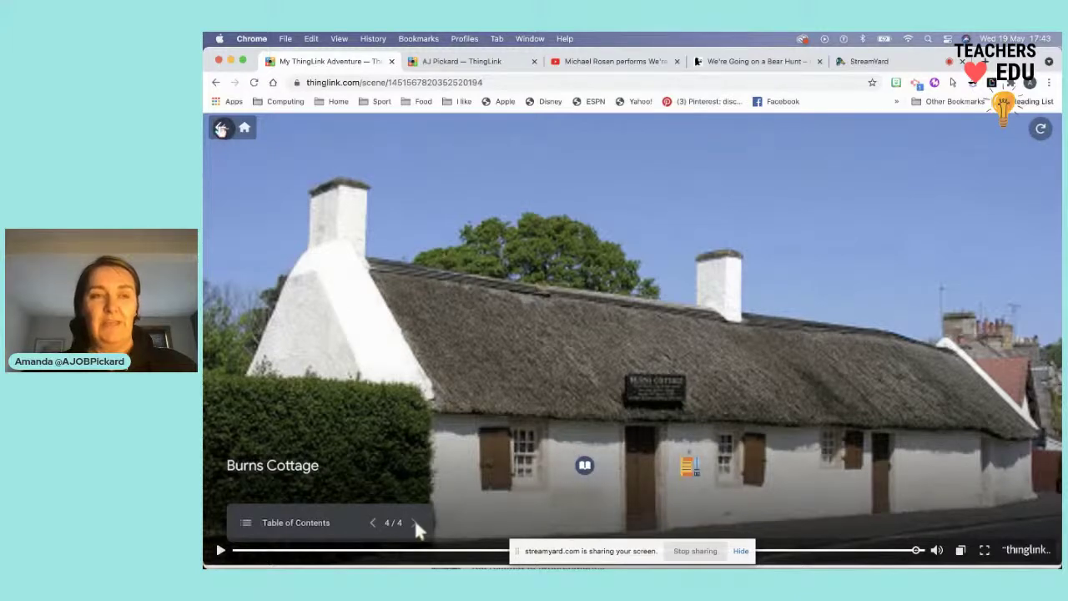
click(221, 127)
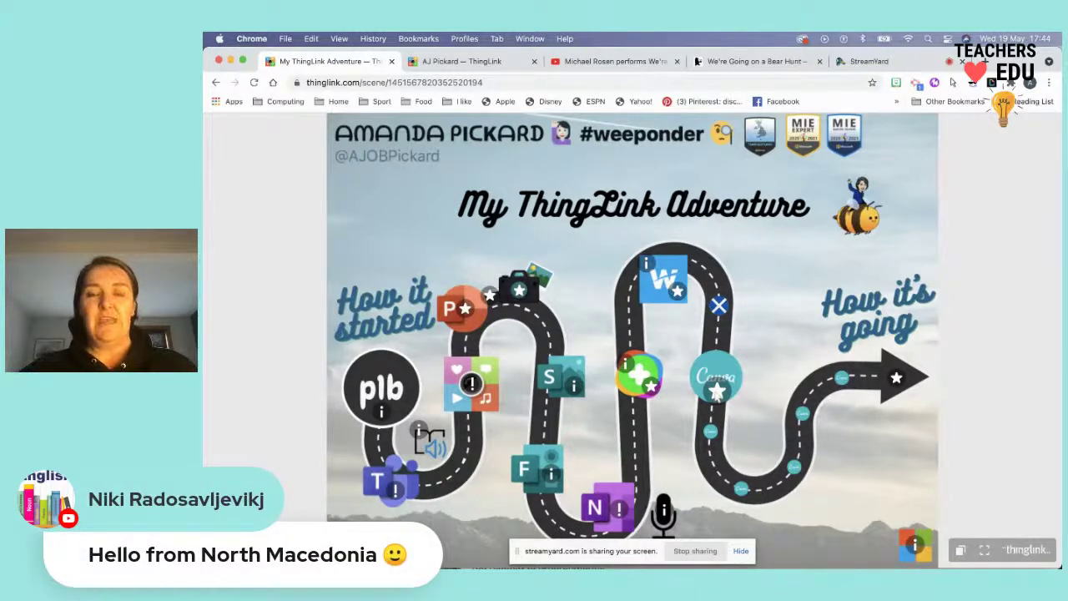
Step: View the Canva tag and the "We're going on a Troon & Dundonald bear hunt" scene, and return to the roadmap
click(717, 391)
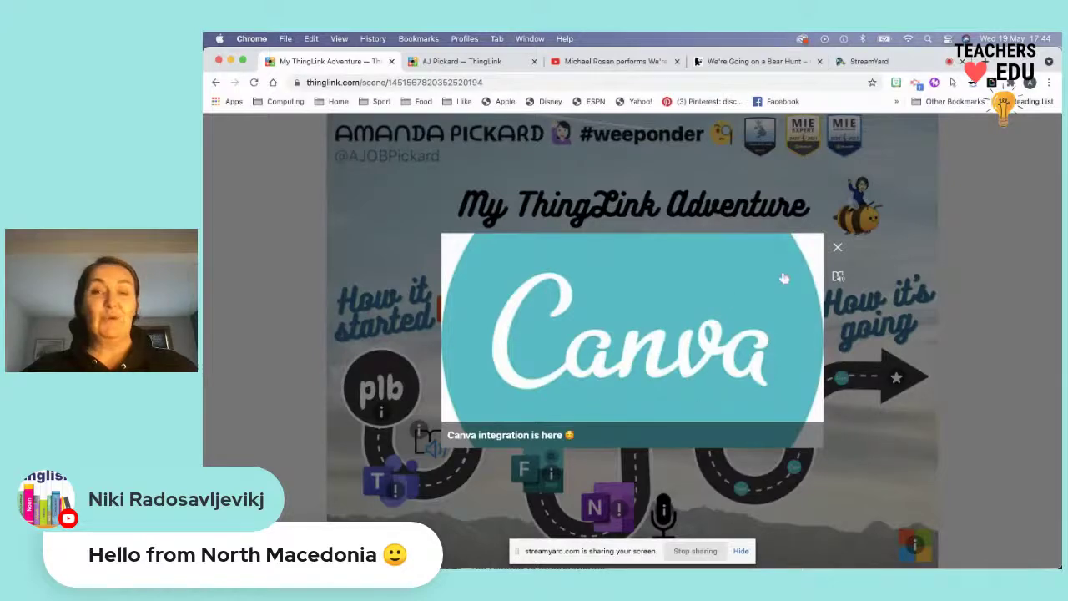
click(840, 248)
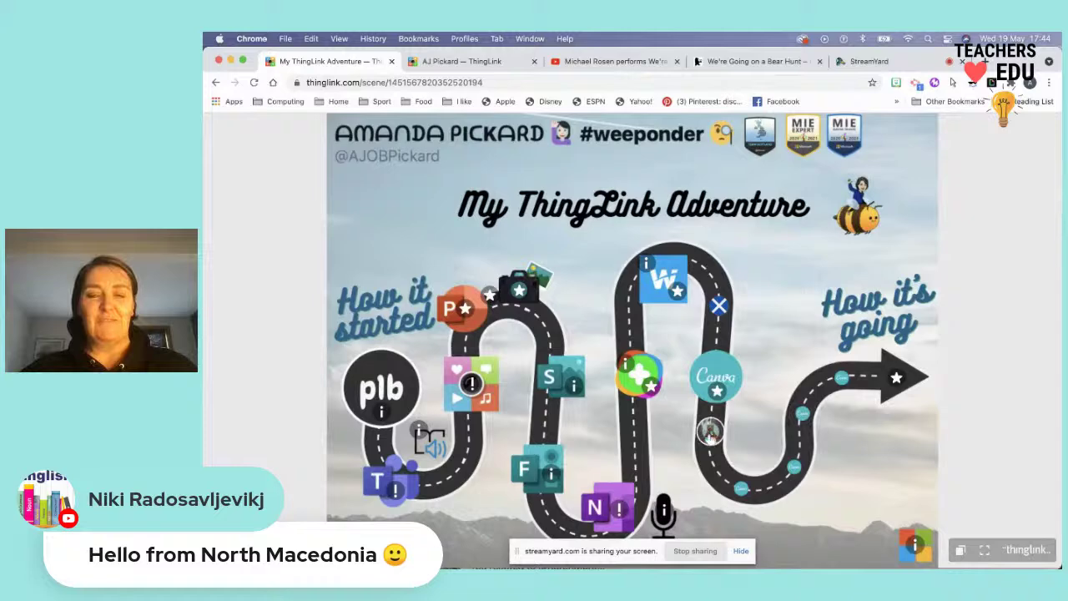
click(710, 431)
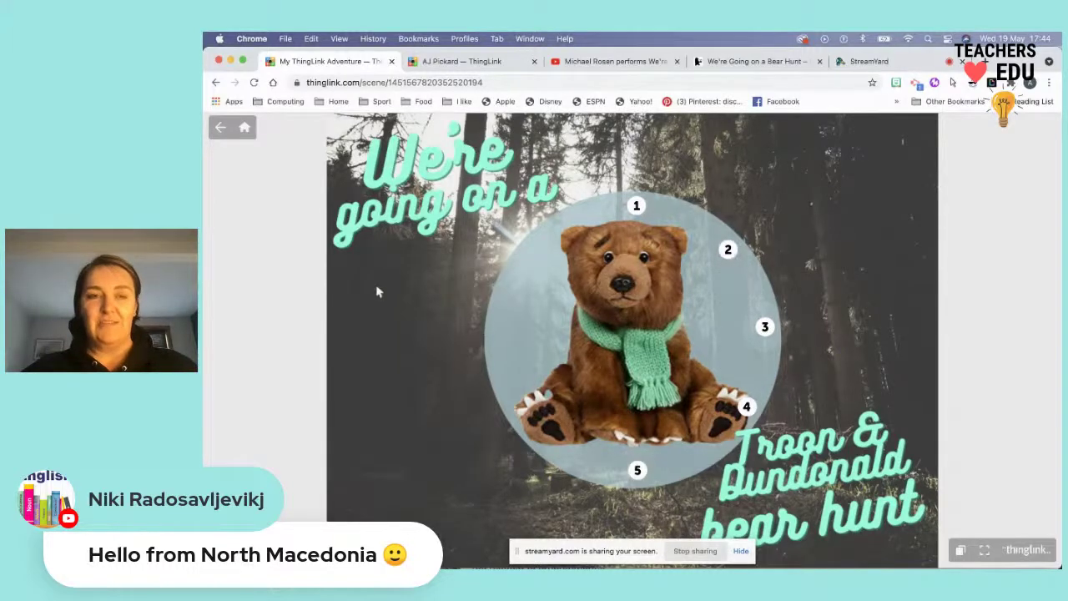
click(219, 128)
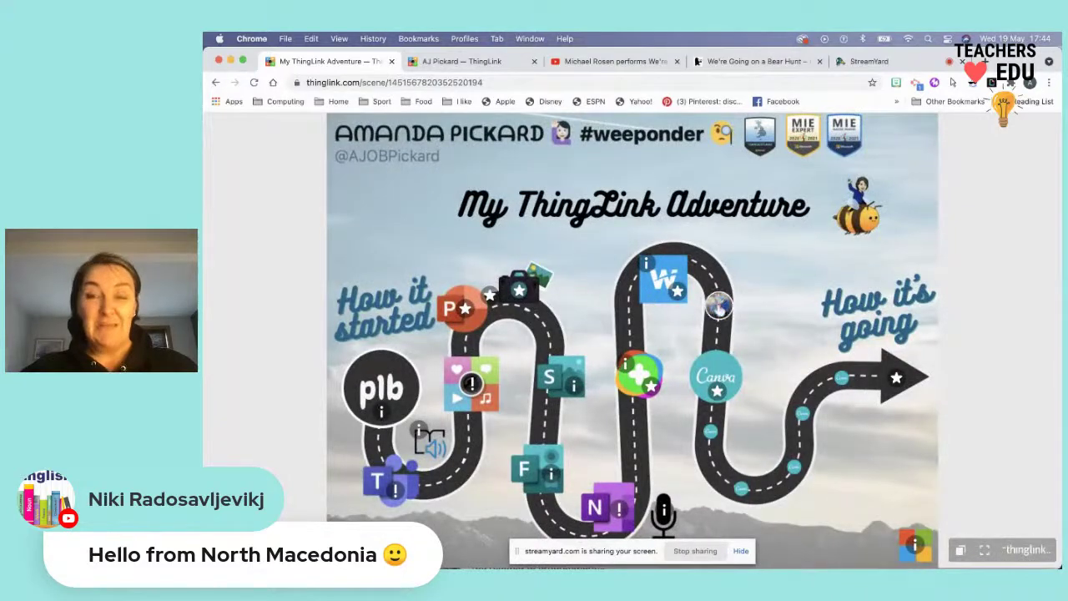
Step: View the "Starting Primary 1" scene and the "A #WEEPONDER" video linked from the roadmap's next Canva tags, returning after each
click(741, 489)
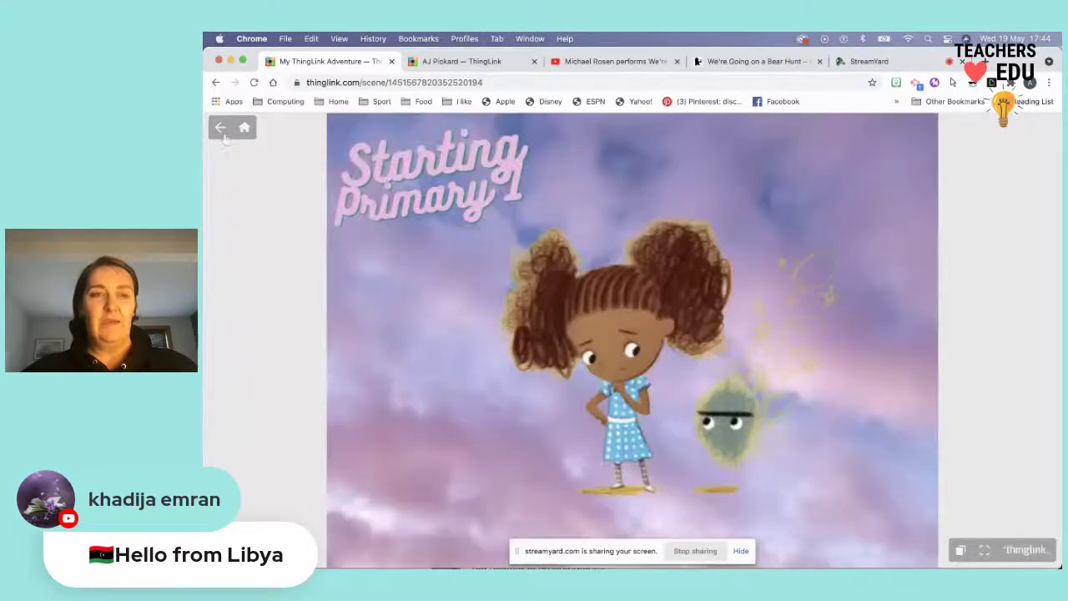
click(222, 134)
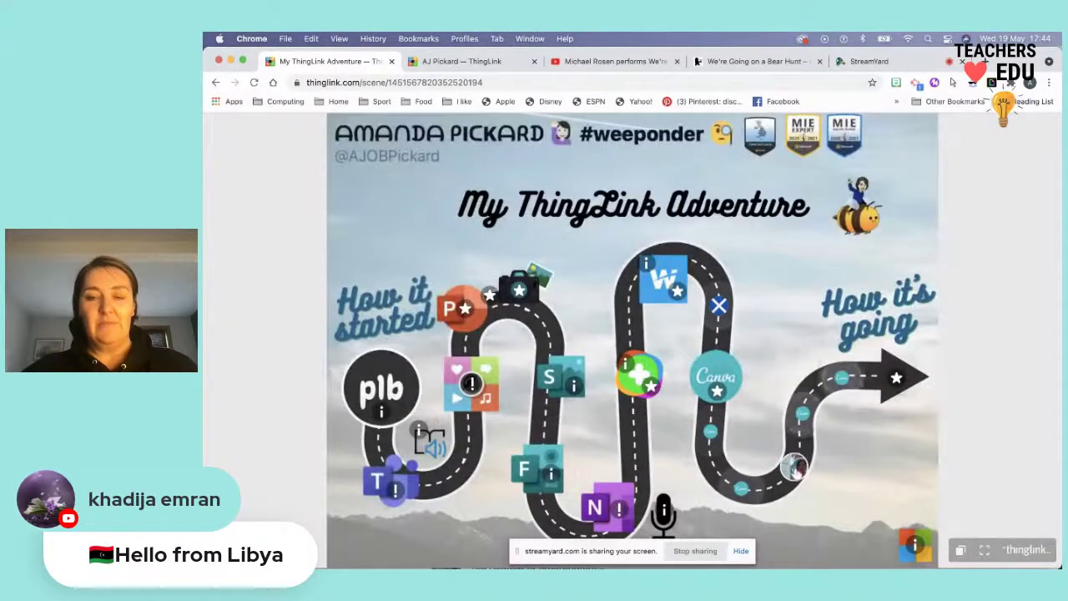
click(794, 467)
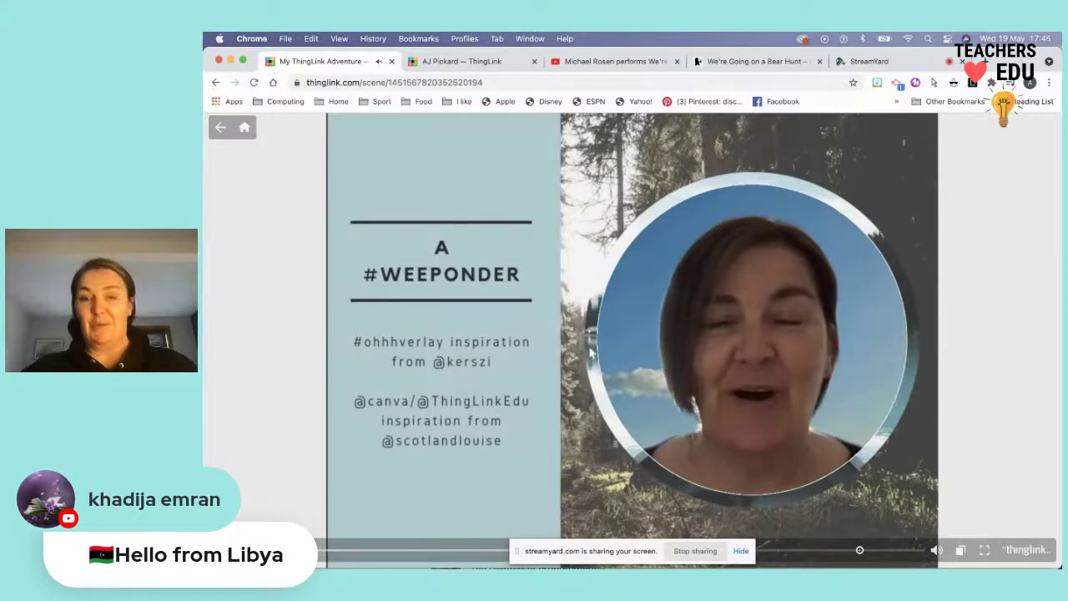
click(222, 131)
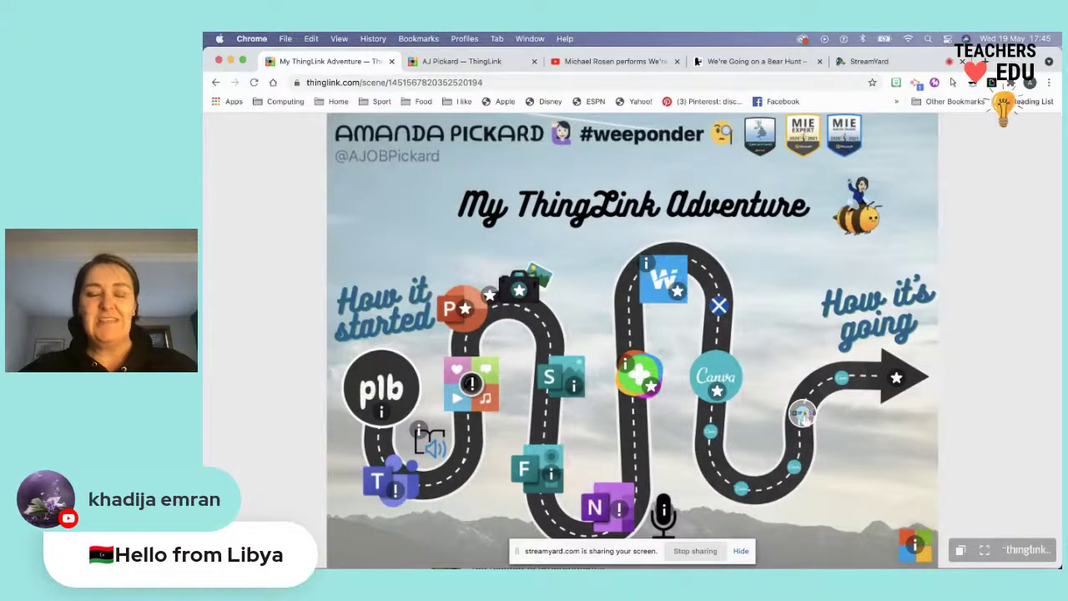
Step: Look around the 360° scene of app logos linked from the next Canva tag, and return to the roadmap
click(803, 413)
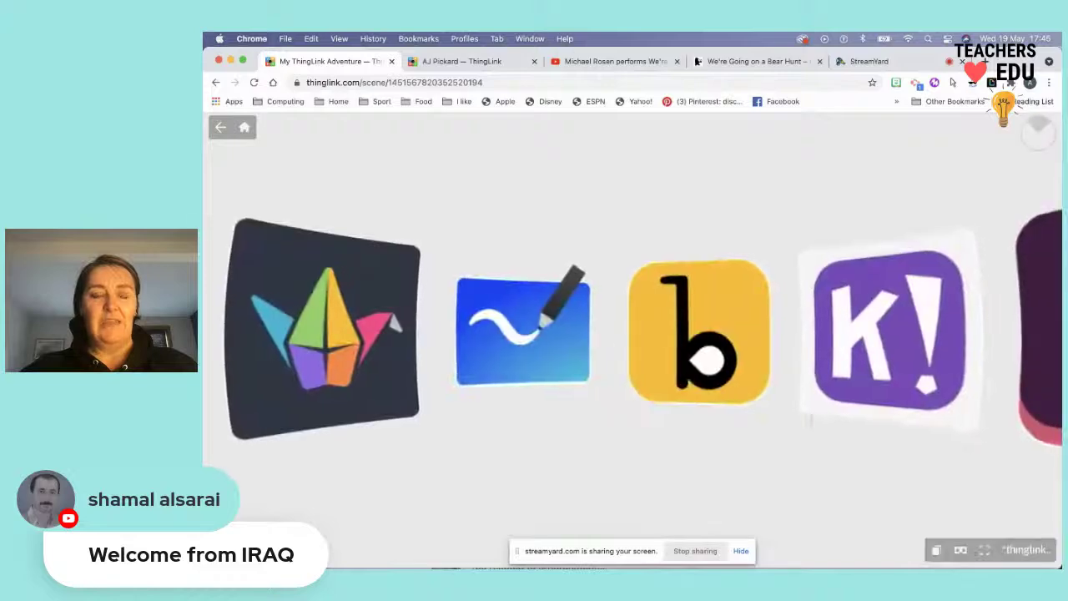
drag(874, 377, 689, 373)
drag(892, 356, 747, 343)
drag(872, 359, 684, 342)
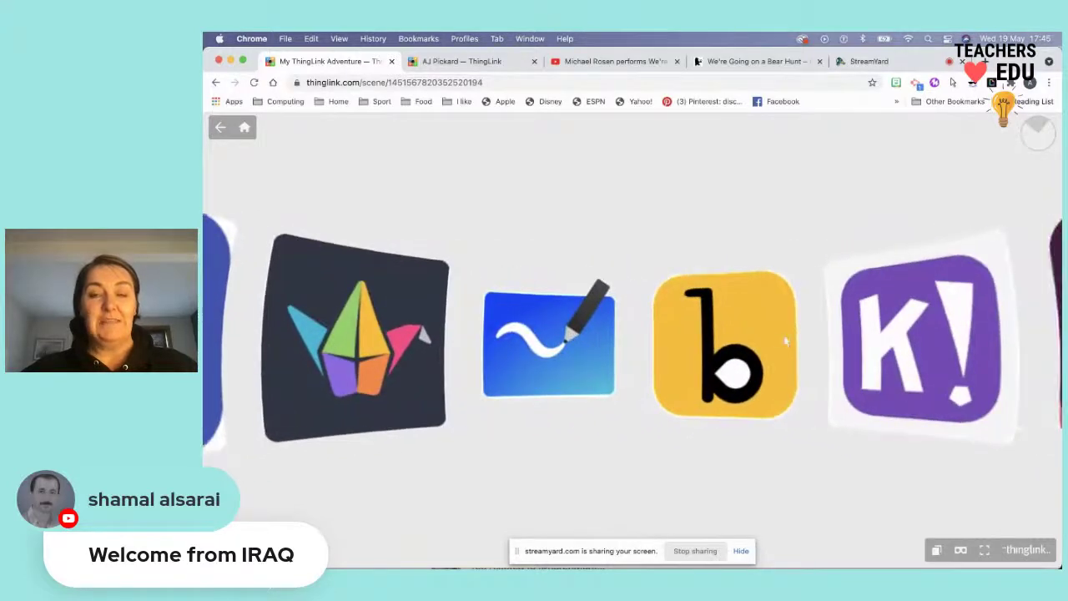
drag(785, 341, 705, 349)
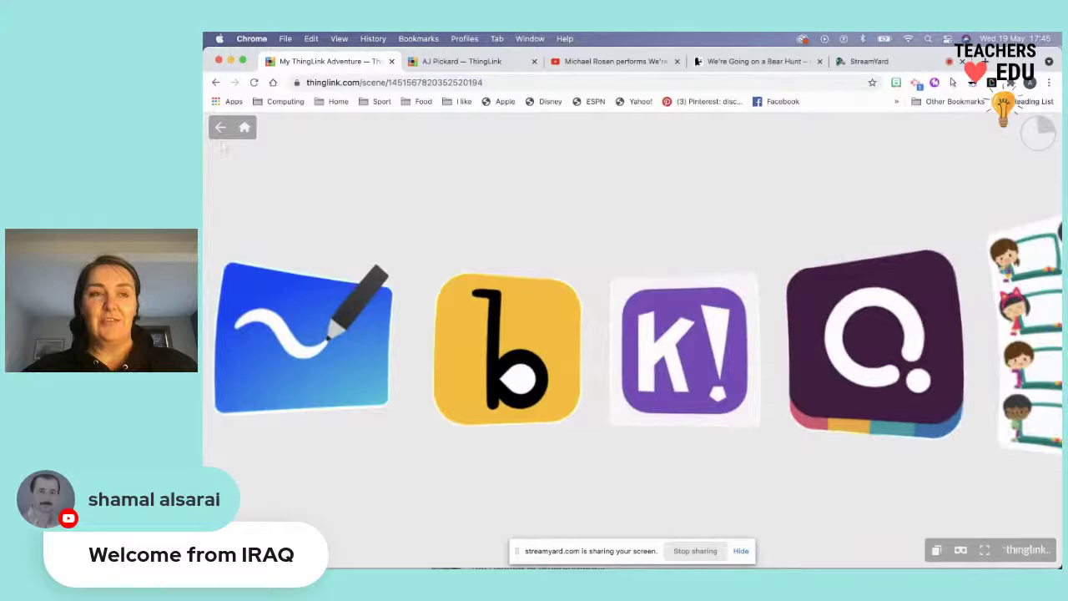
click(220, 129)
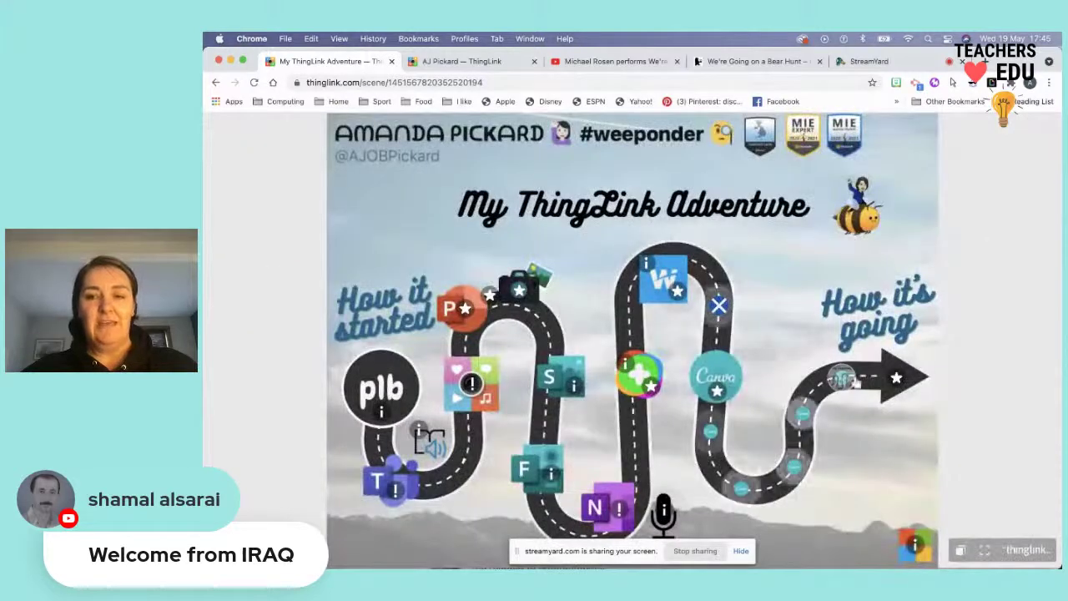
Step: View the "My Journey" scene from the last Canva tag, and preview the star tag on the "How it's going" arrow before closing it
click(841, 378)
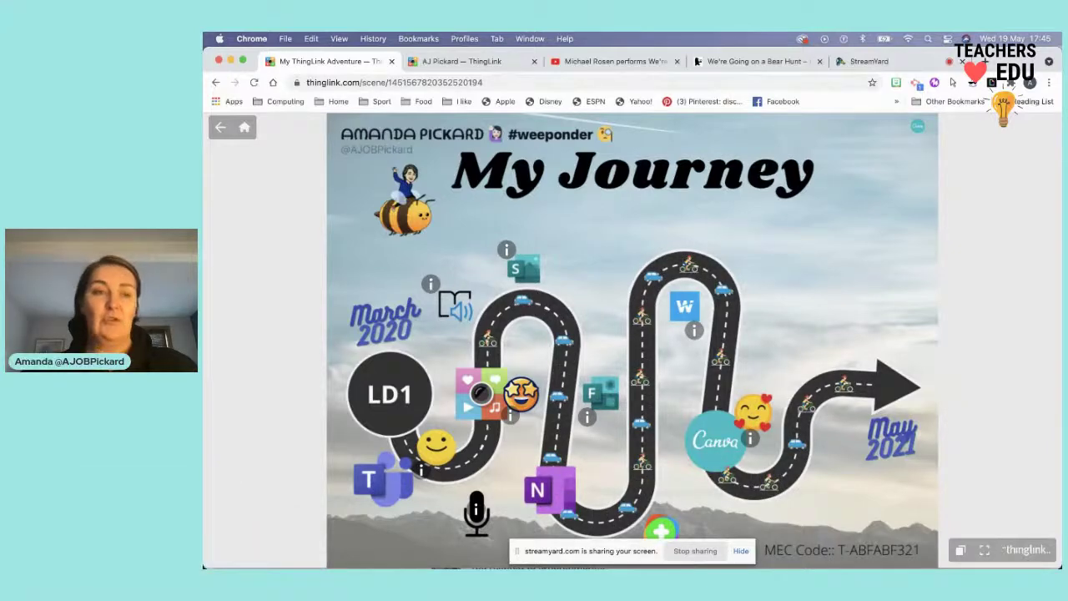
click(222, 130)
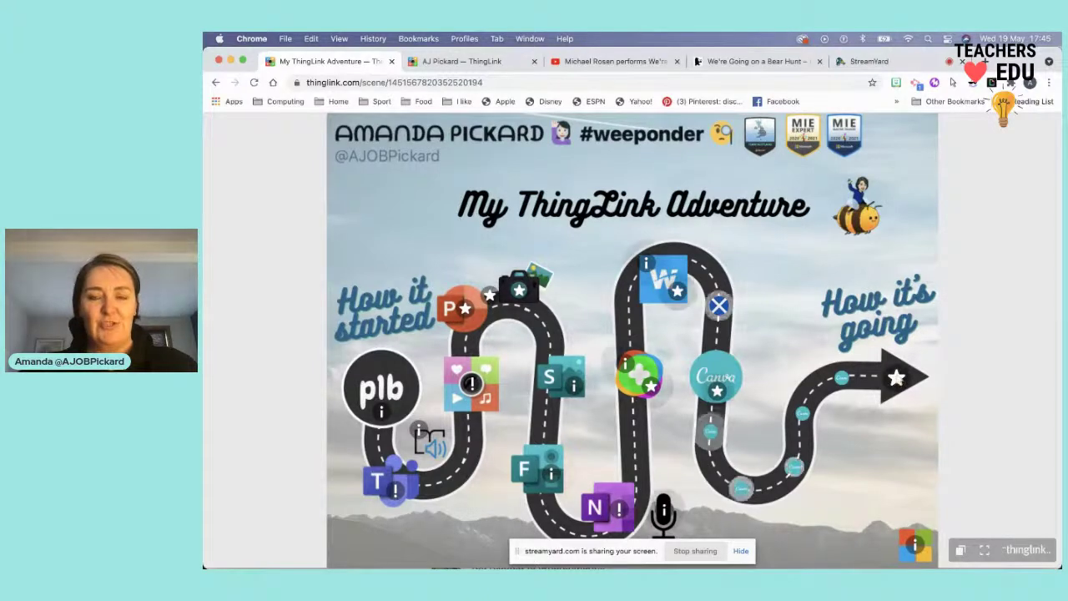
click(896, 378)
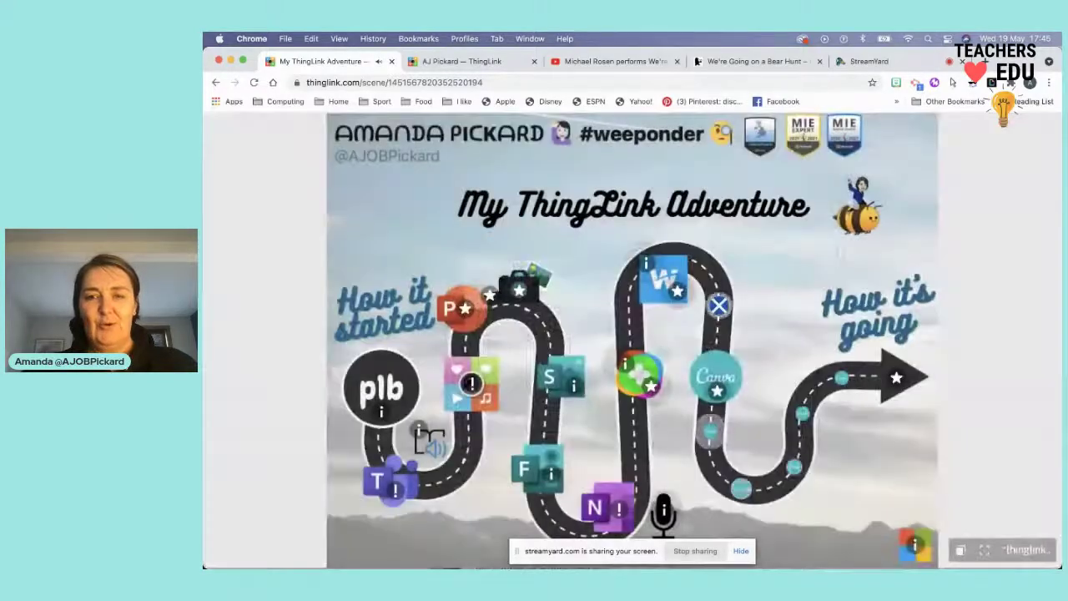
click(839, 251)
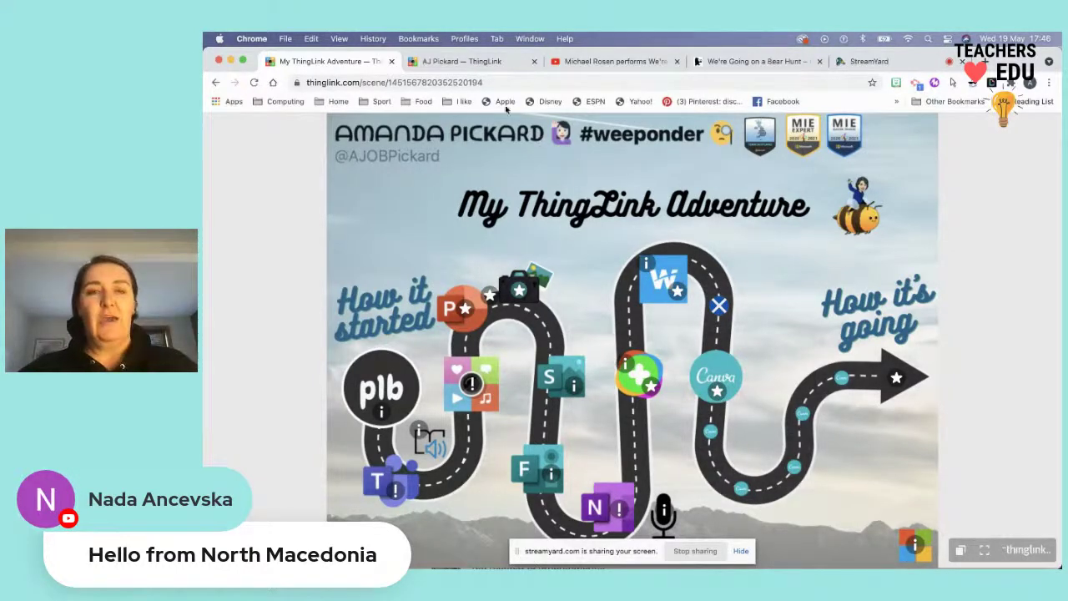
Step: Look through both pages of folders in the ThingLink account's My content library
click(470, 63)
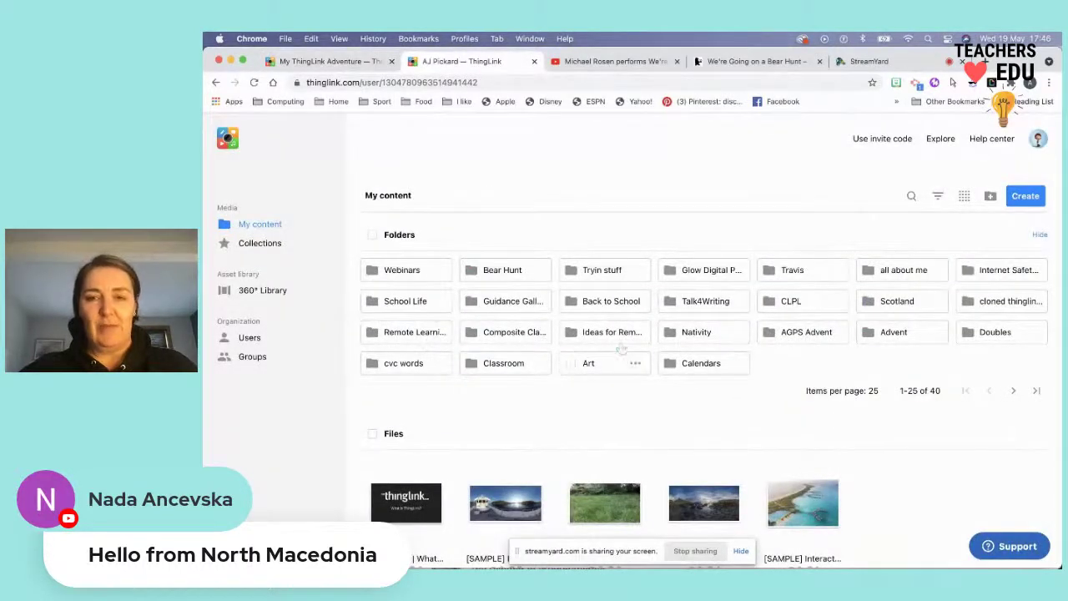
click(1012, 389)
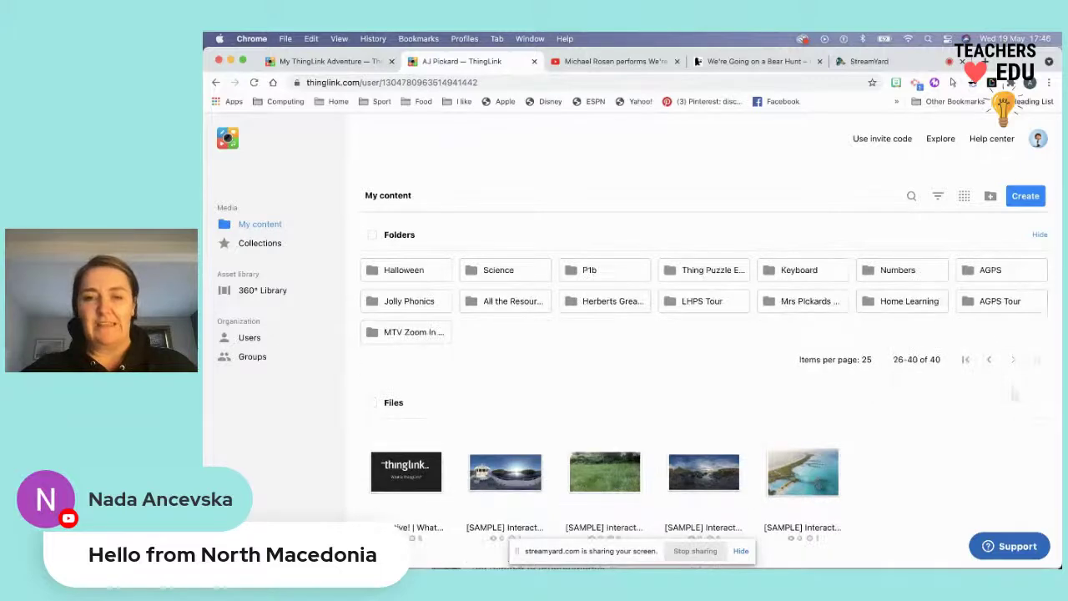
click(989, 360)
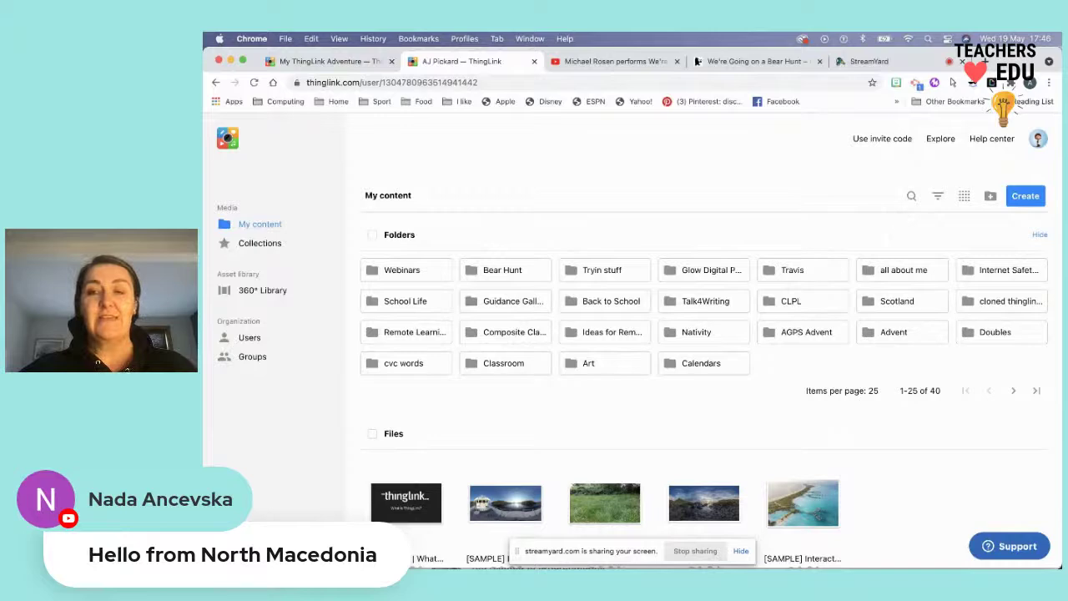
Step: Start new interactive content of the Presentation type with Design with Canva as the upload source
click(1026, 197)
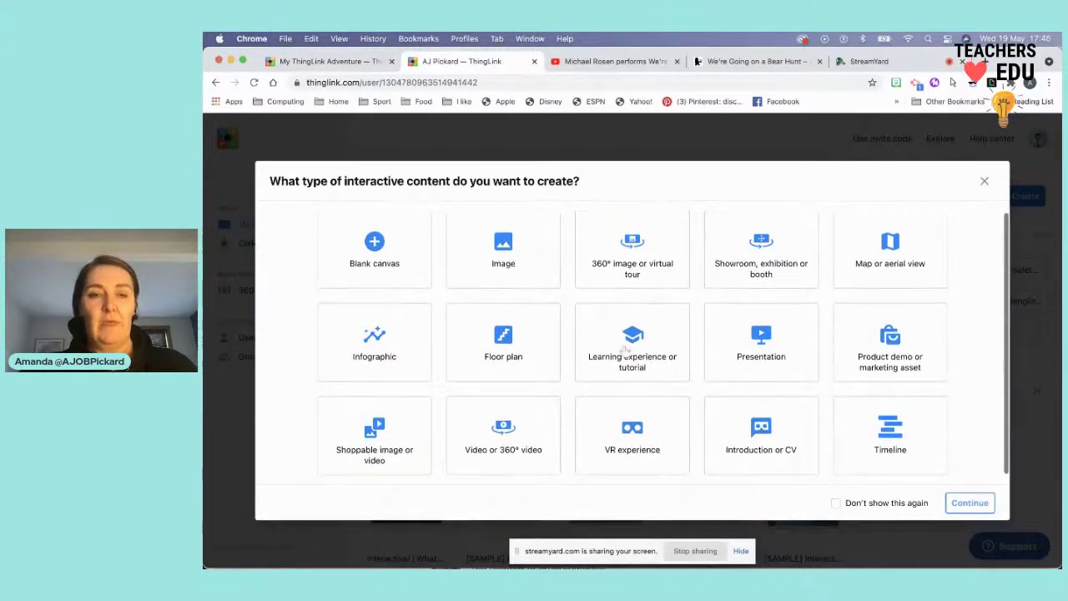
click(765, 338)
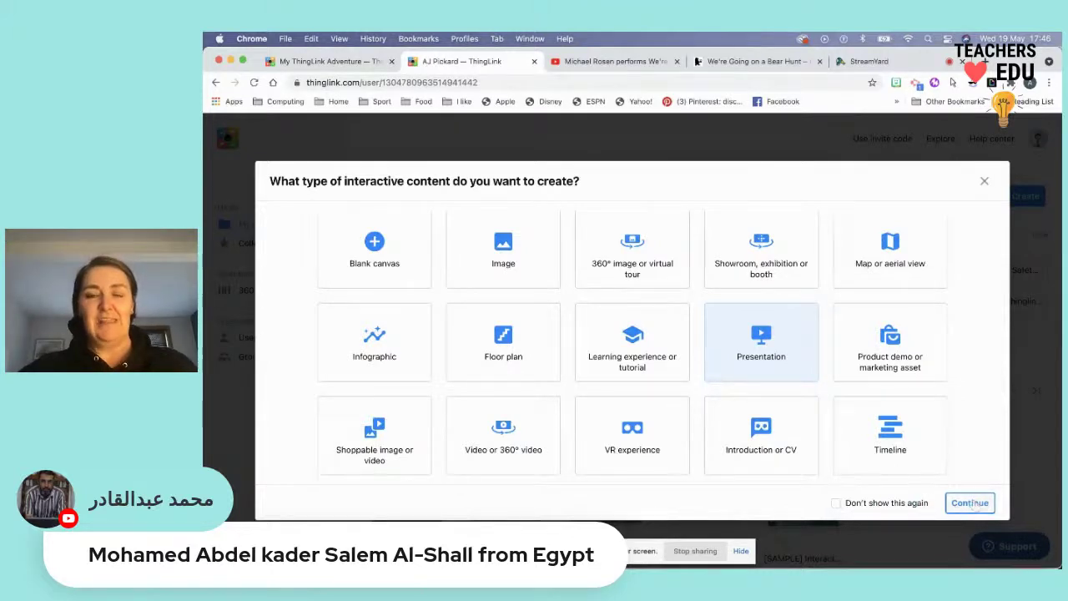
click(971, 504)
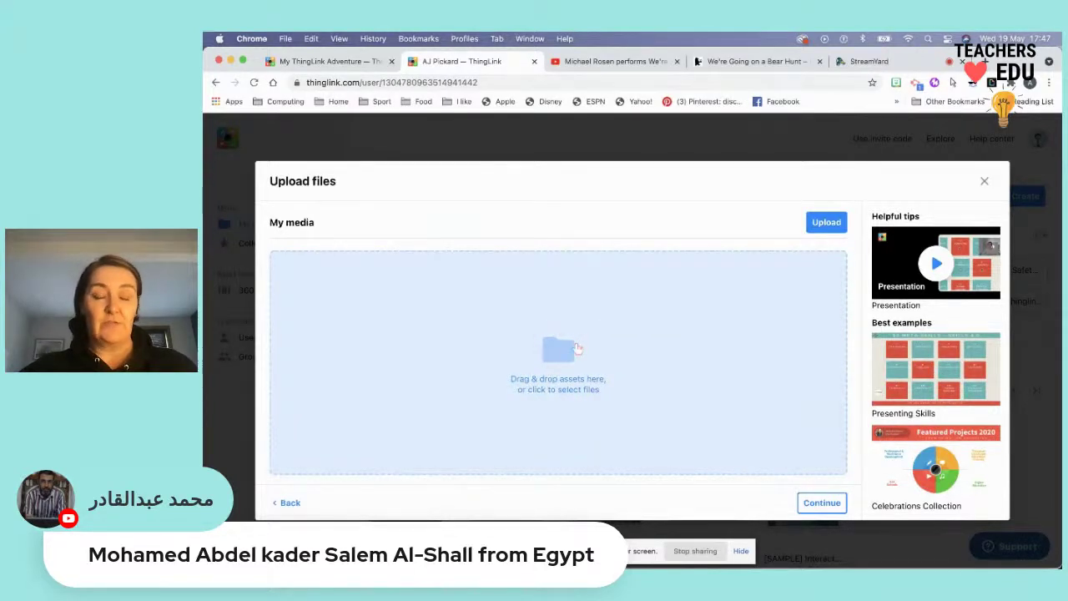
click(826, 223)
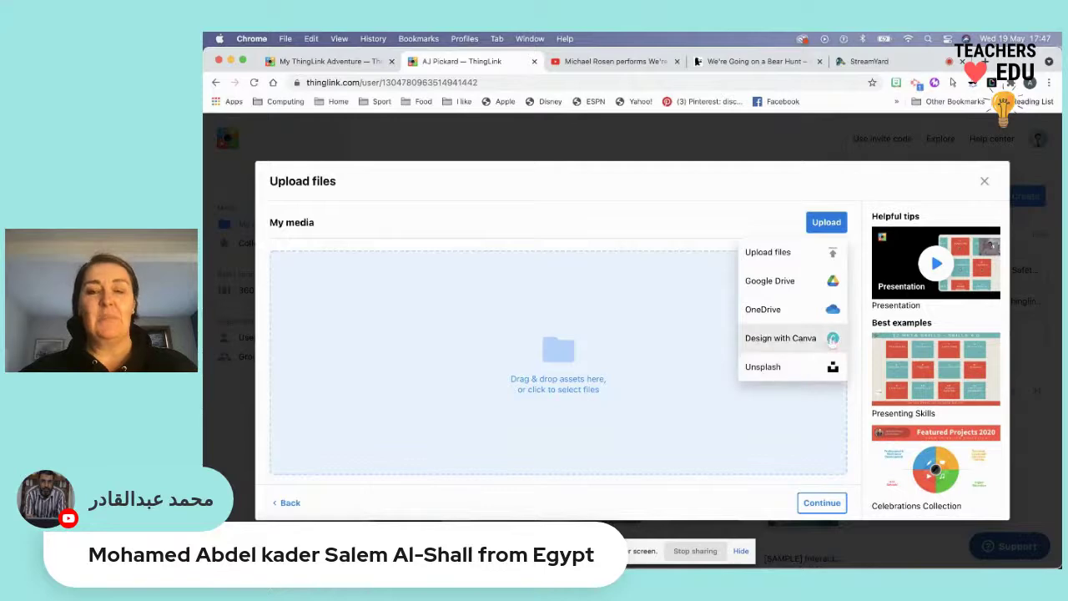
click(832, 339)
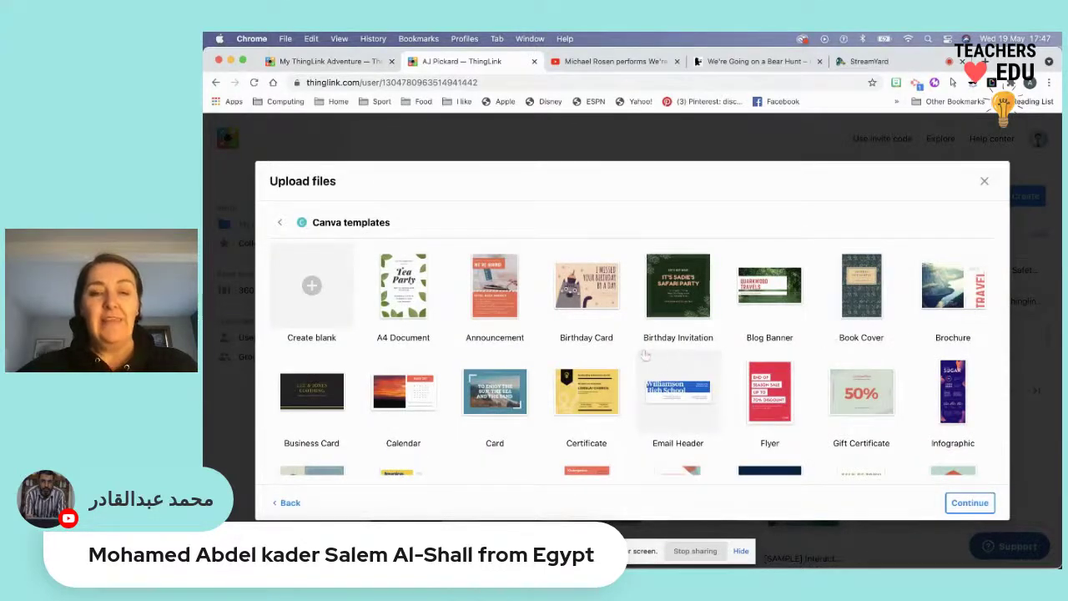
Step: Browse the Canva template types and start a Presentation (4:3) design
scroll(643, 358, down, 4)
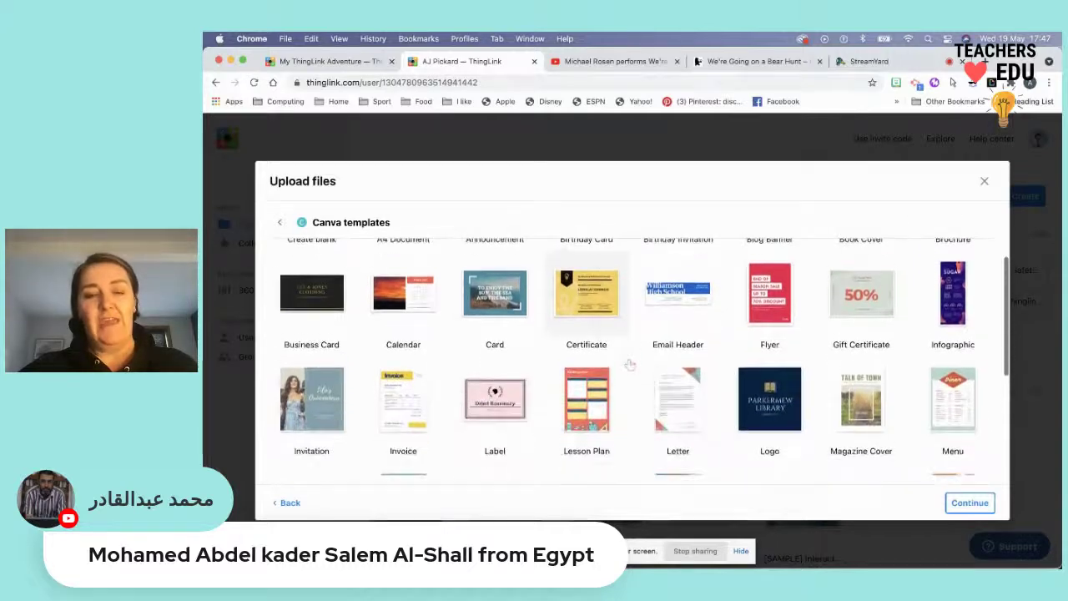
scroll(630, 365, down, 3)
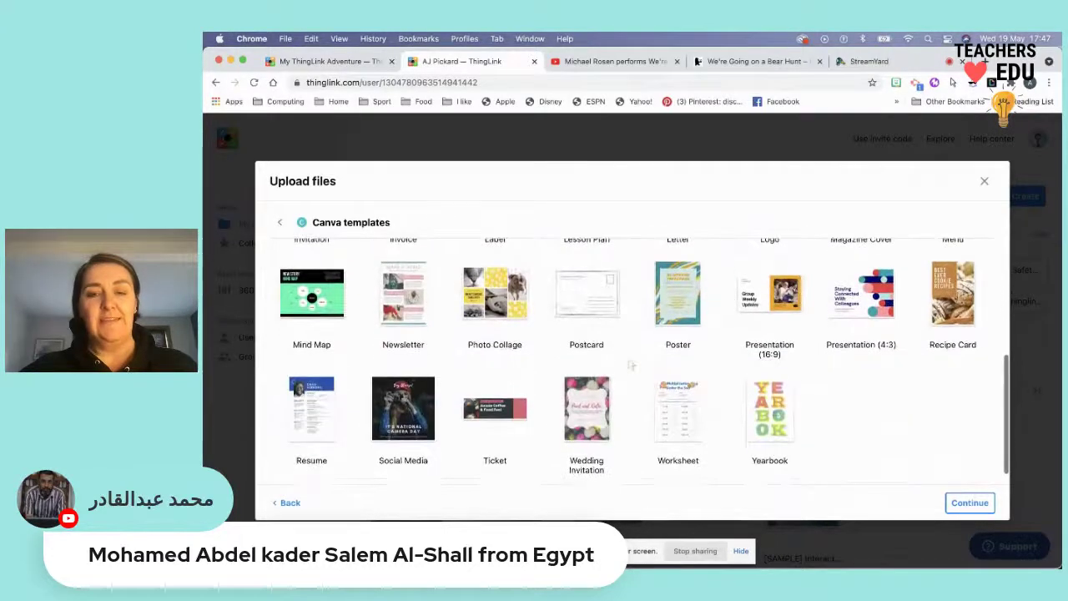
scroll(631, 380, up, 2)
scroll(629, 375, up, 3)
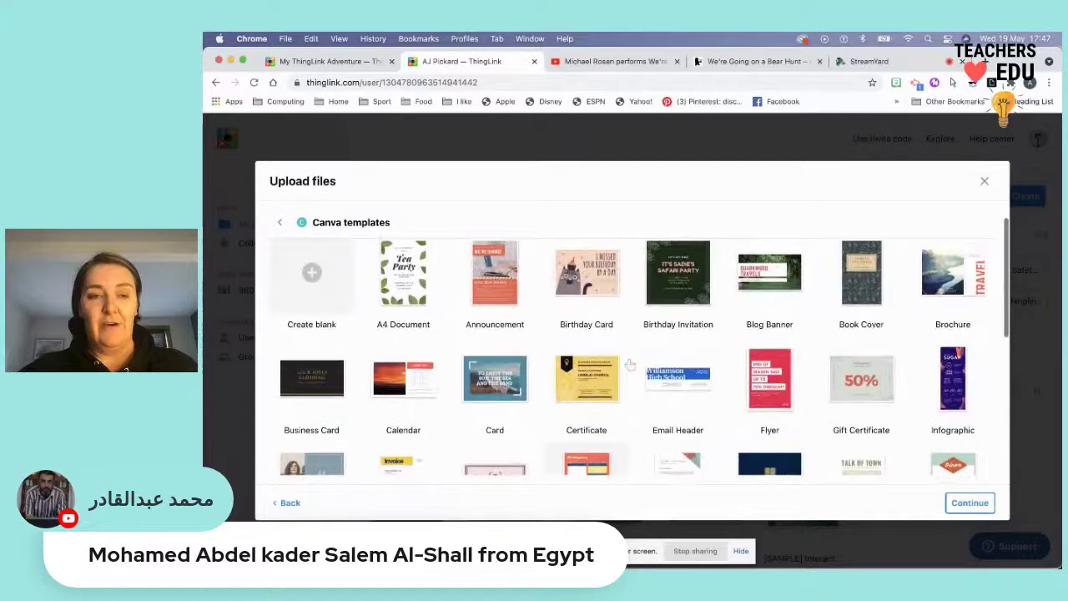
scroll(631, 365, down, 5)
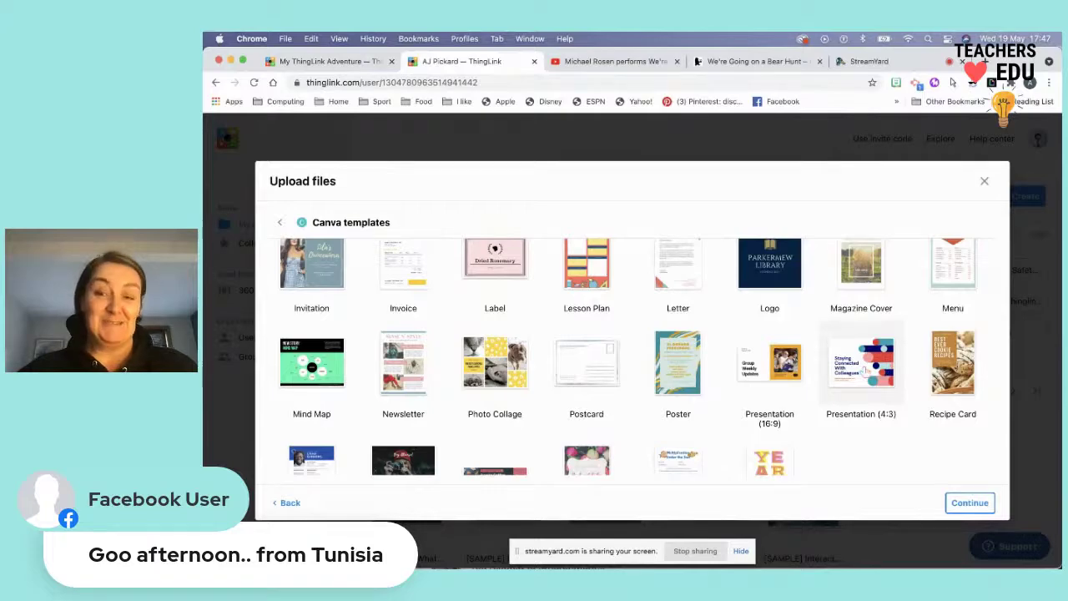
click(864, 372)
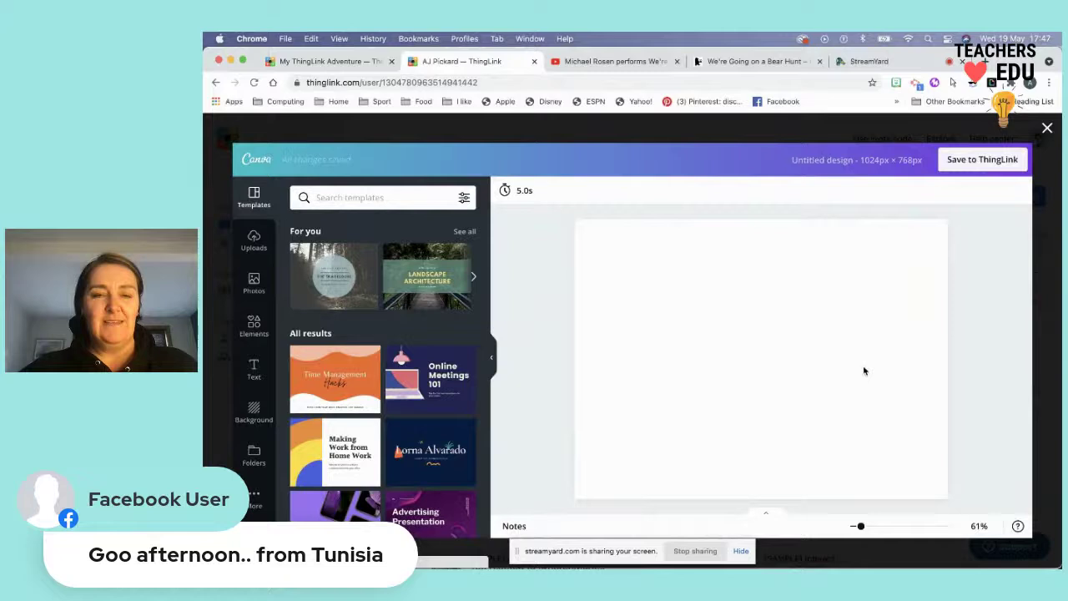
Step: Look through the apps and integrations available in the embedded Canva editor
mouse_move(341, 277)
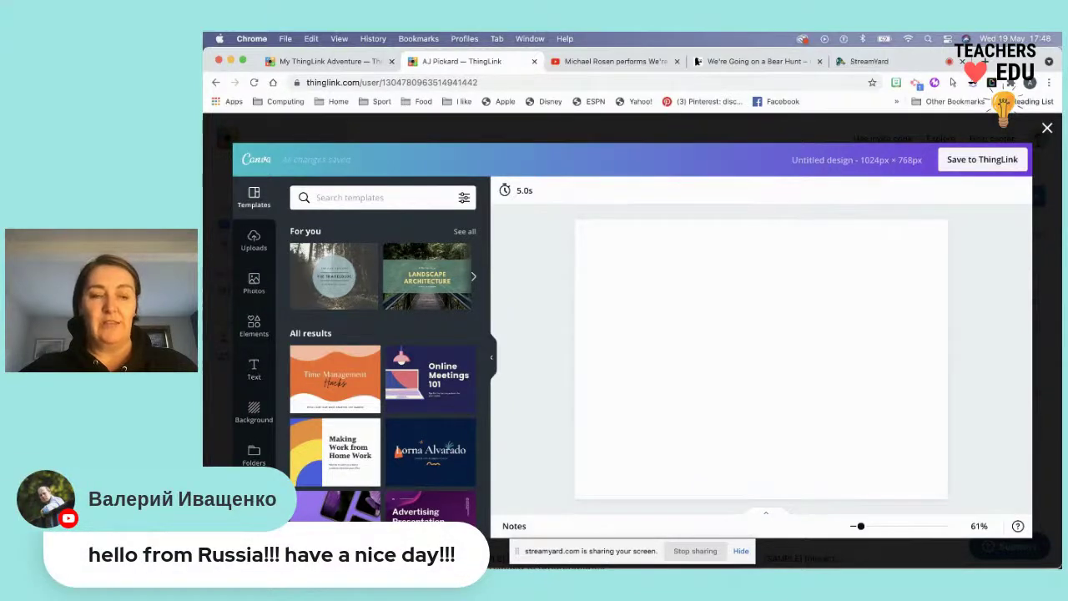
click(253, 499)
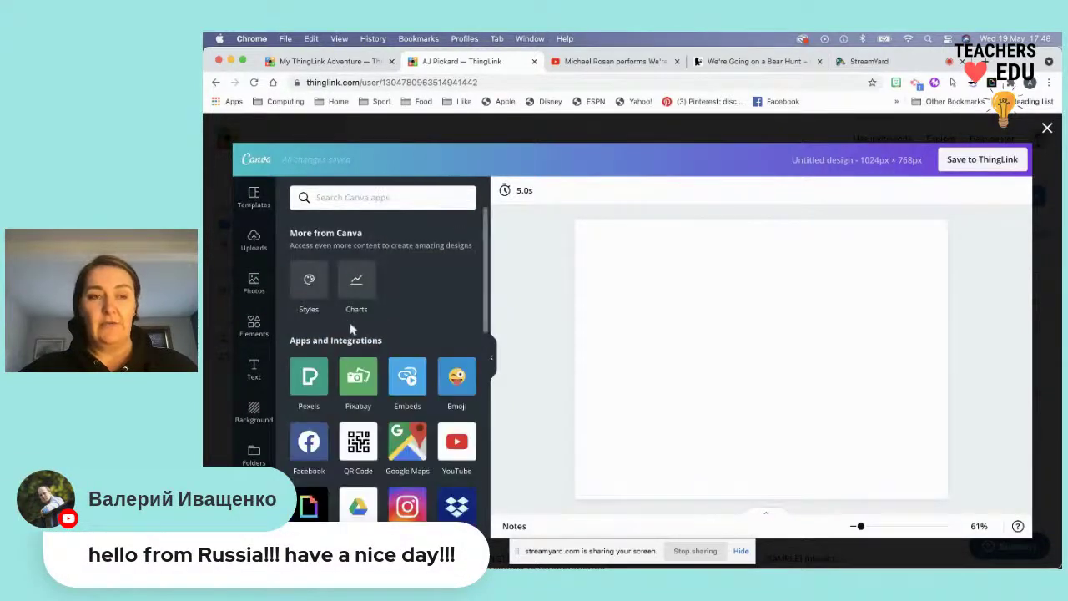
scroll(383, 371, down, 4)
scroll(383, 371, down, 10)
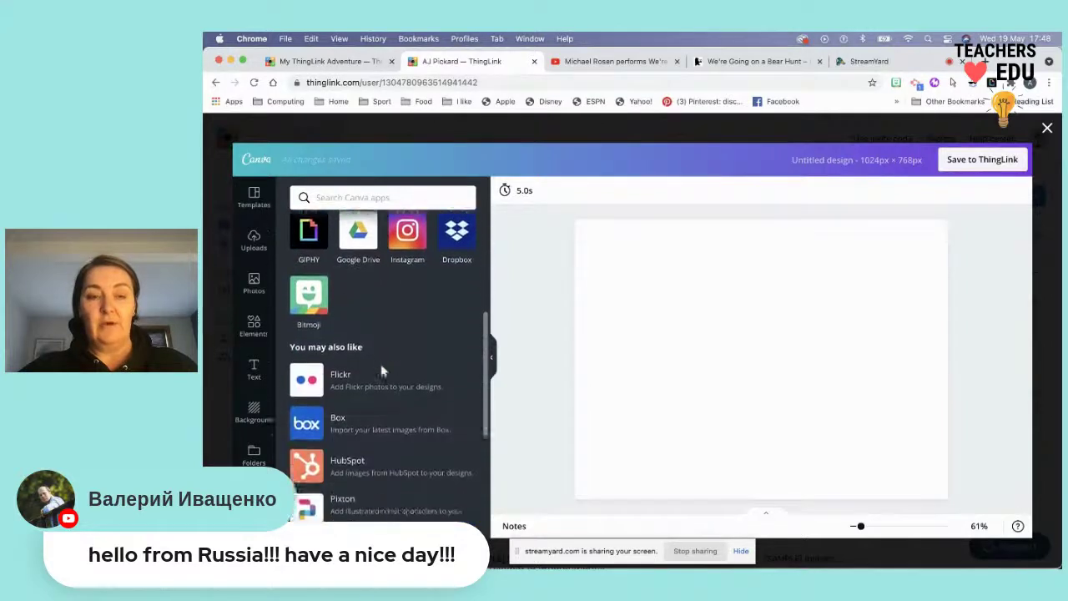
scroll(383, 371, up, 12)
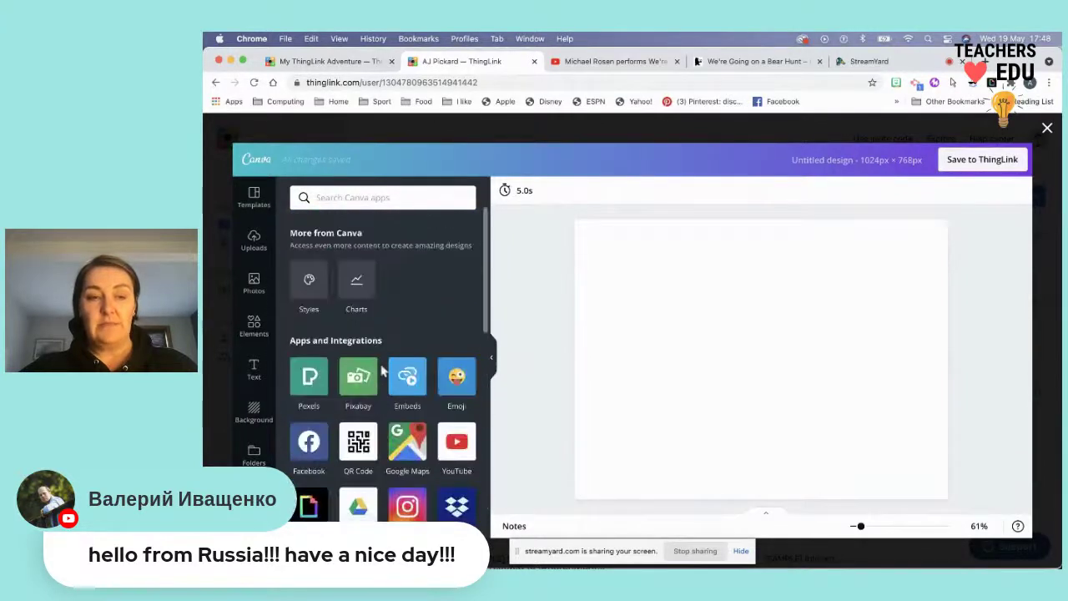
Step: Apply the forest cover page of the Blue Photo Sales Presentation template to the blank design
click(255, 197)
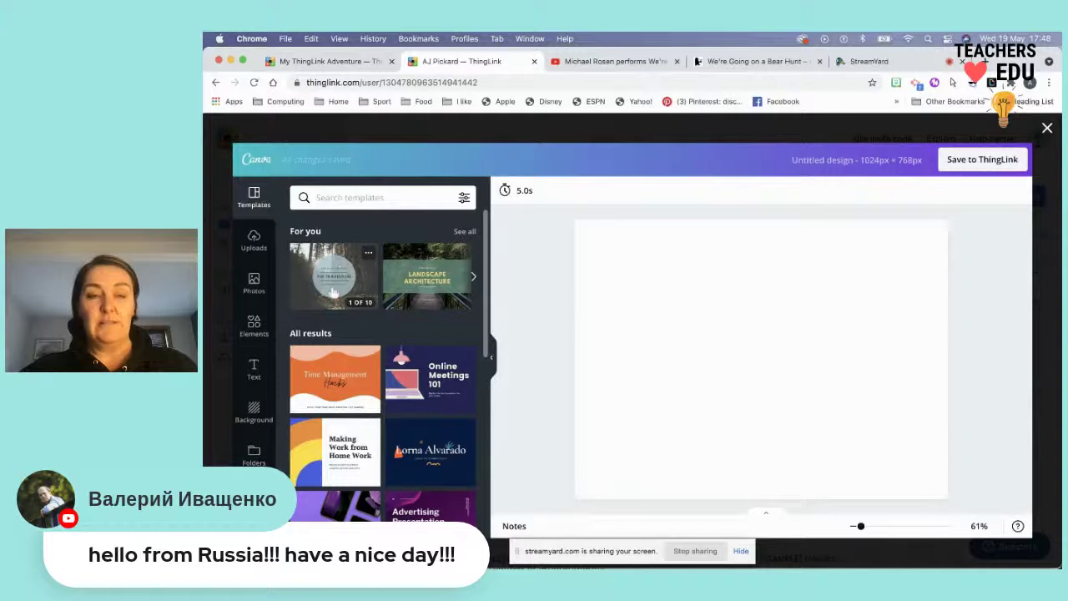
click(336, 294)
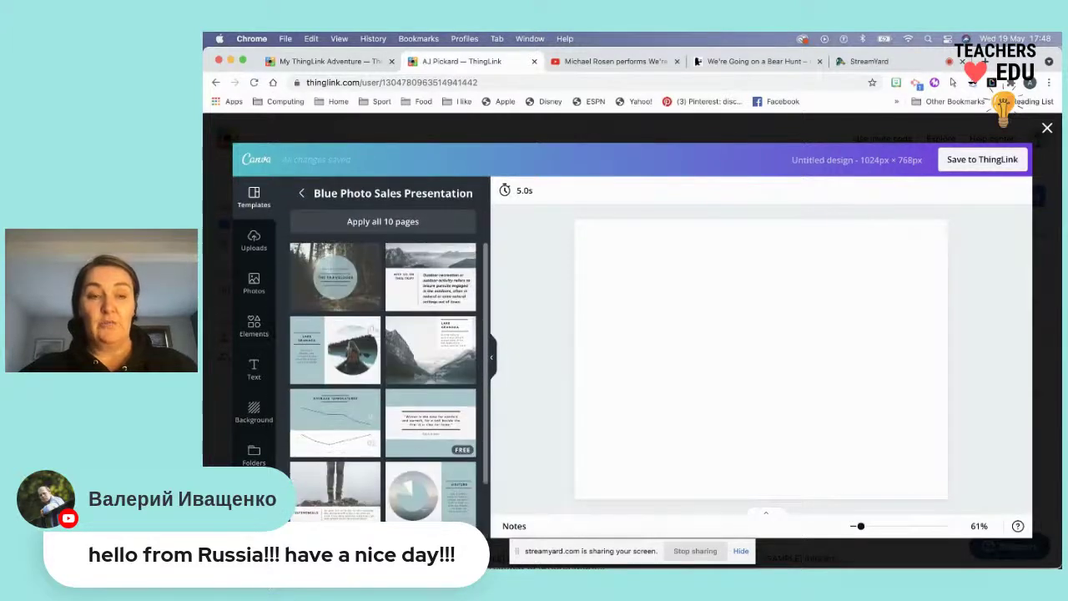
click(363, 273)
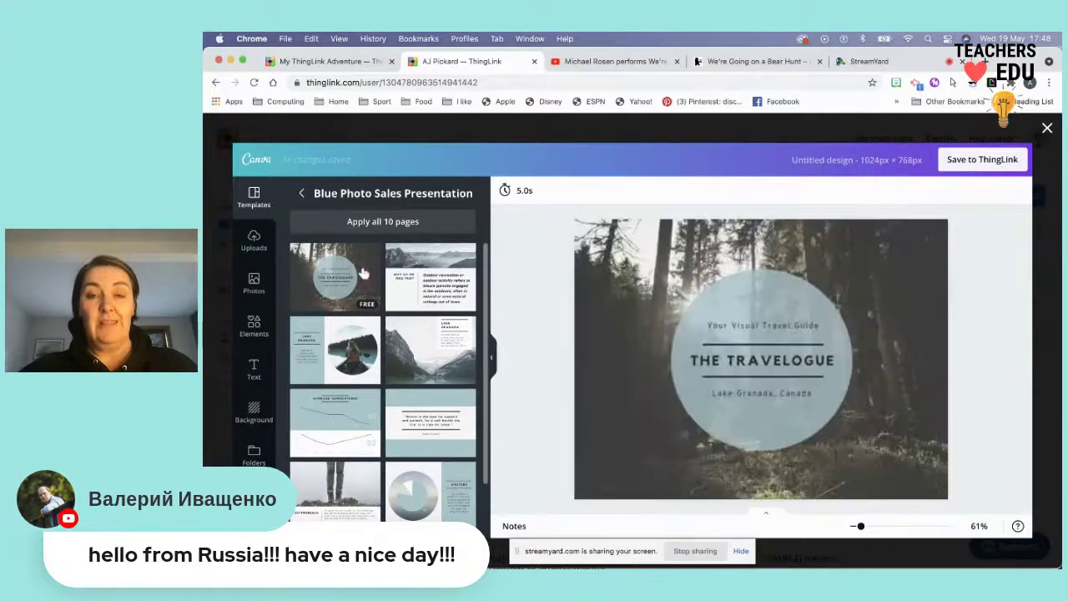
Step: Delete all the text and divider lines inside the circle, leaving the plain blue circle on the forest photo
click(764, 325)
key(Delete)
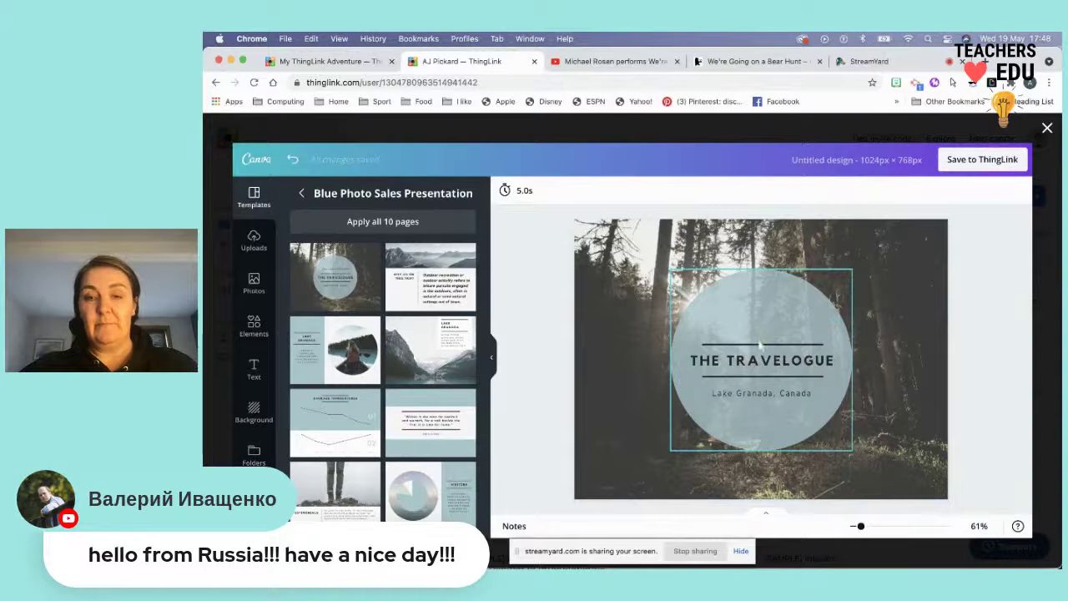
click(760, 360)
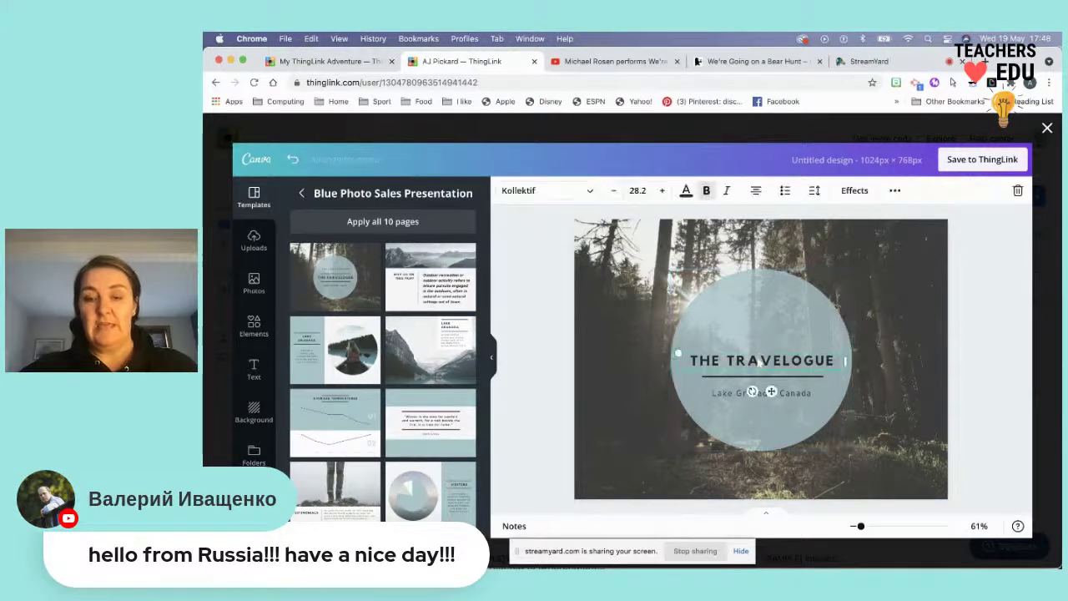
key(Delete)
click(758, 376)
key(Delete)
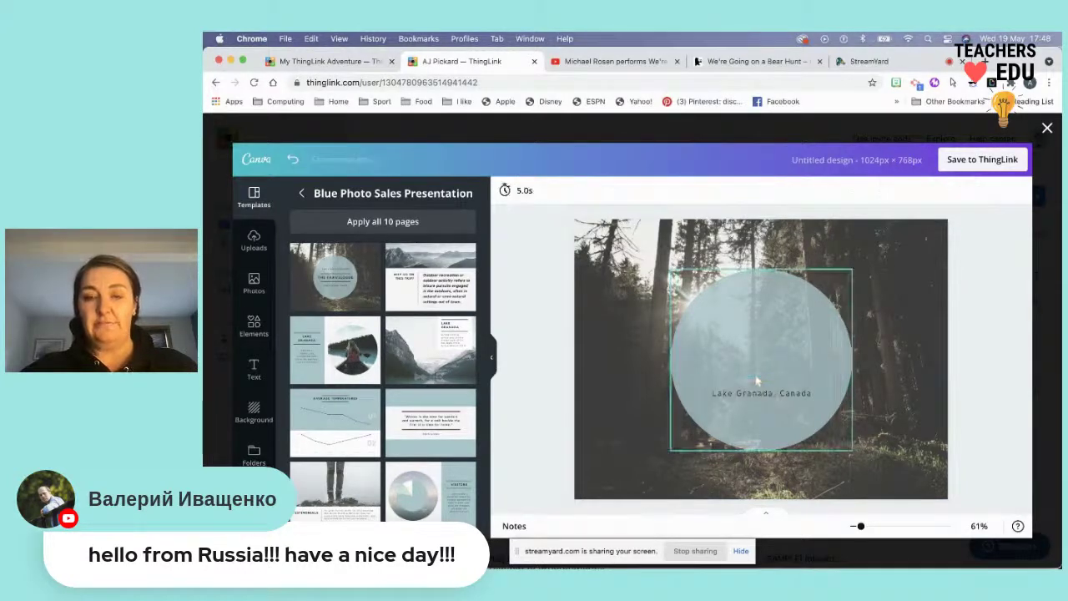
click(758, 394)
key(Delete)
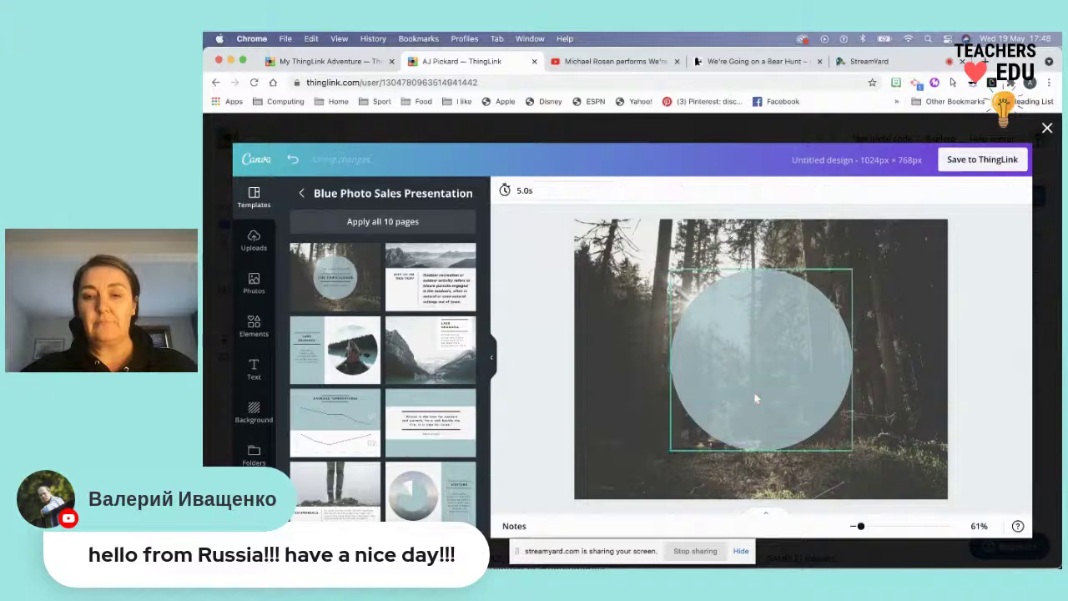
Step: Add the uploaded picture of the brown teddy bear with a green scarf, without background, over the blue circle
click(254, 240)
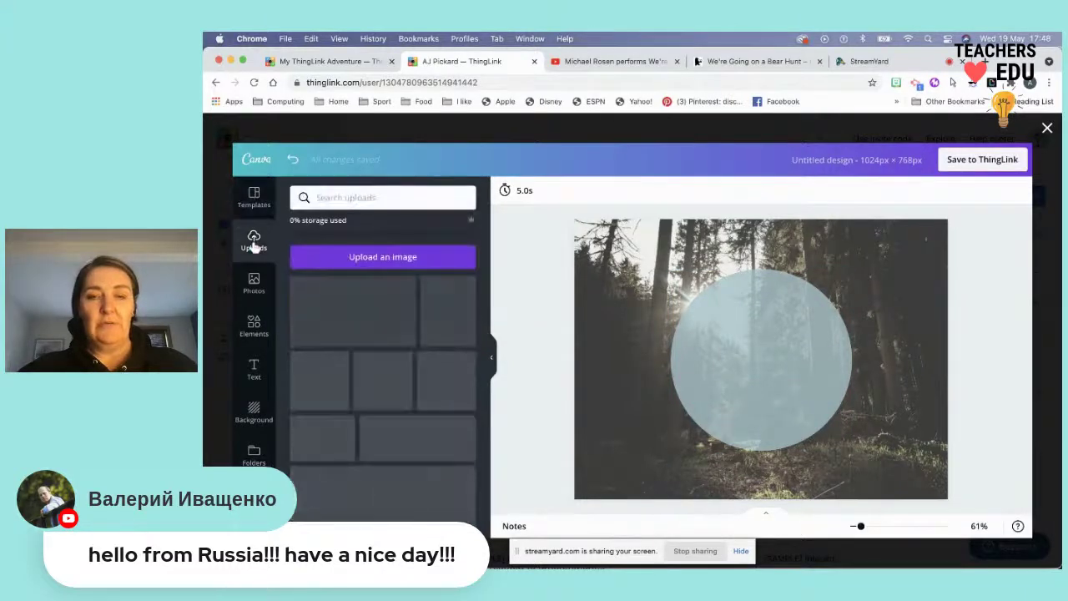
scroll(350, 401, down, 8)
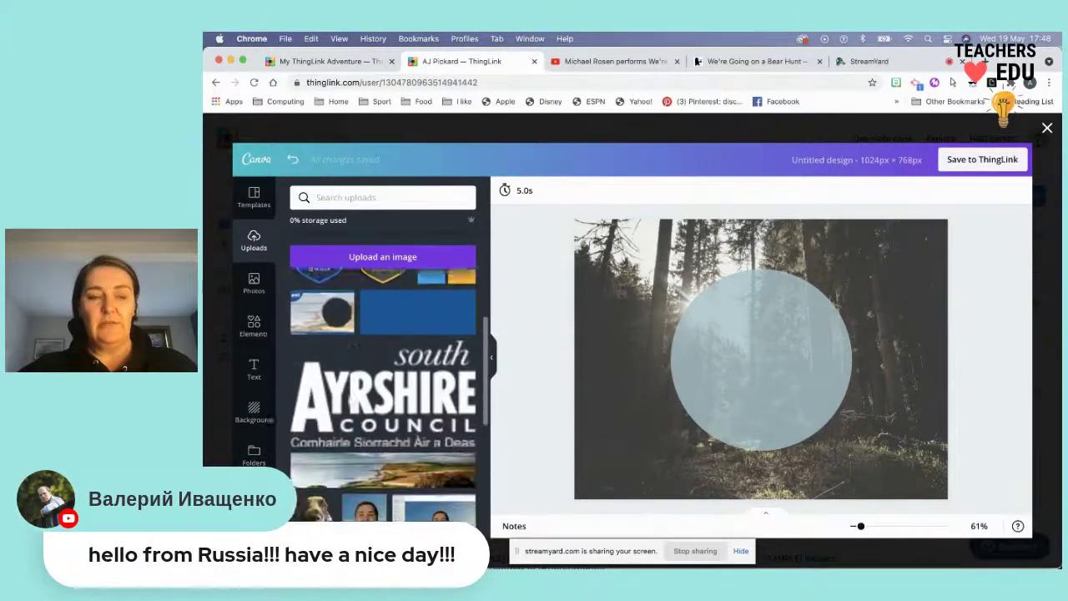
scroll(351, 401, down, 10)
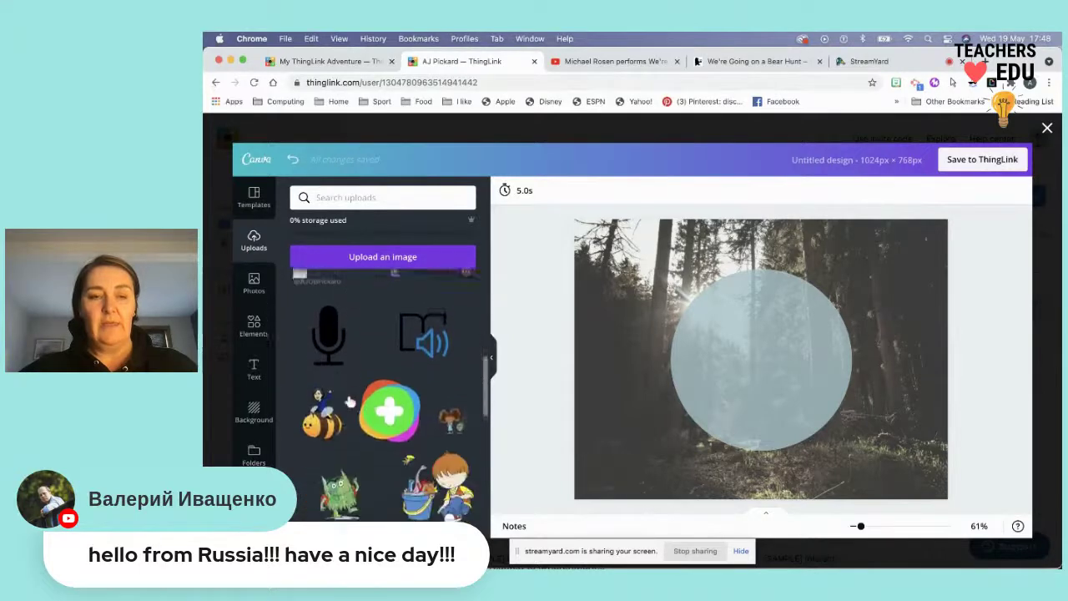
scroll(351, 402, down, 10)
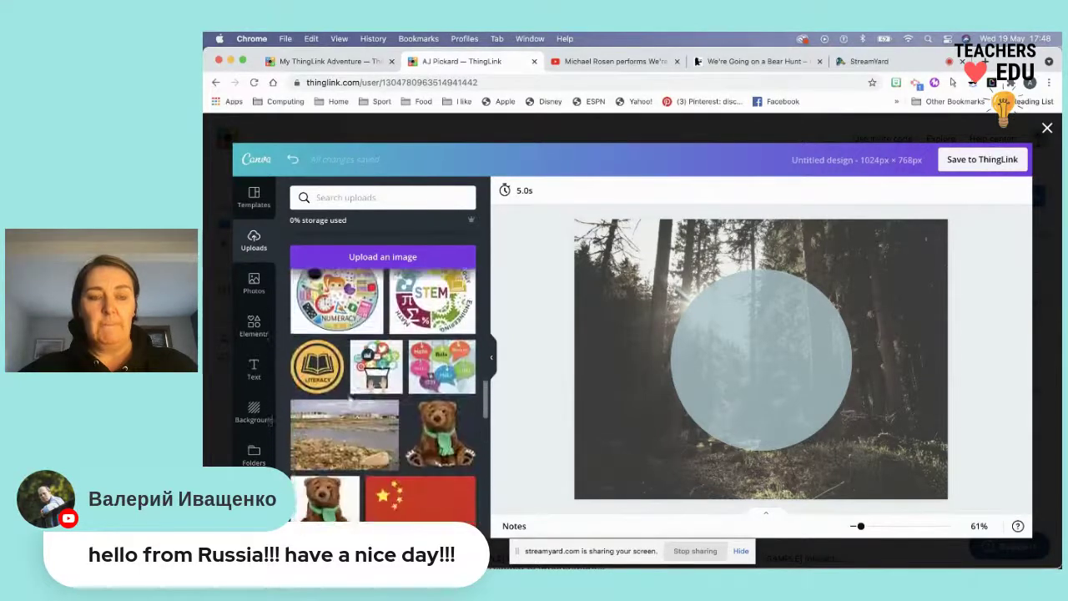
click(441, 425)
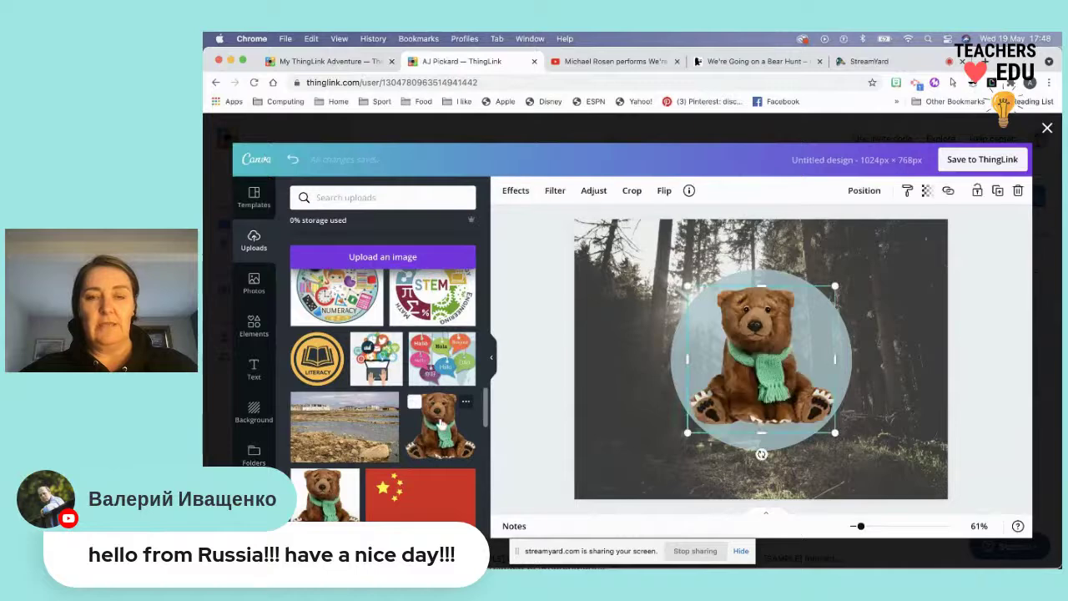
click(541, 342)
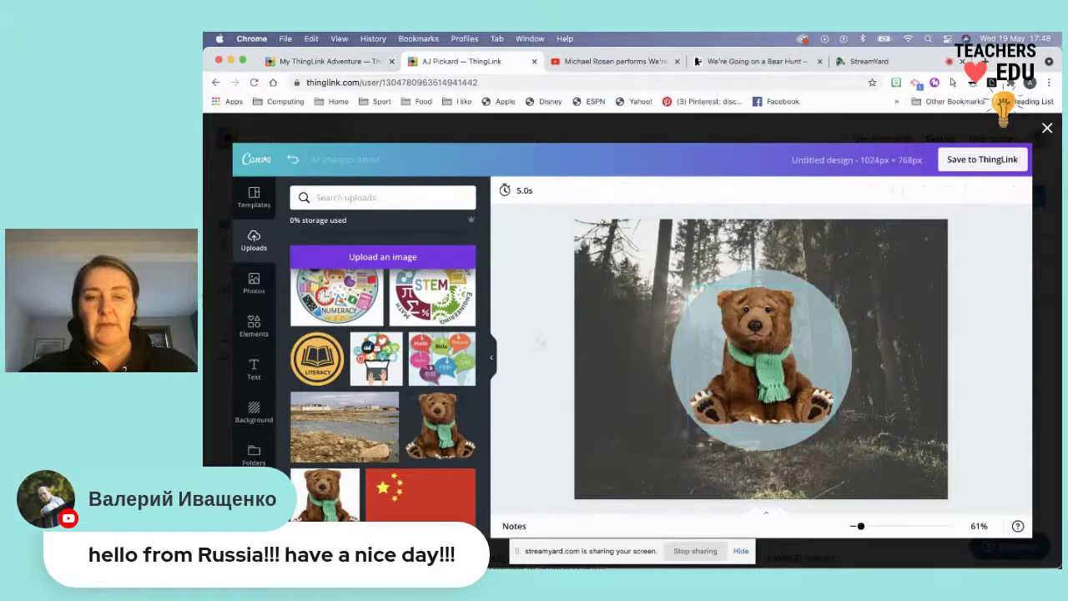
Step: Add the "love and joy" font combination, move it to the top of the design and widen it to the full page width
click(254, 371)
scroll(325, 402, down, 3)
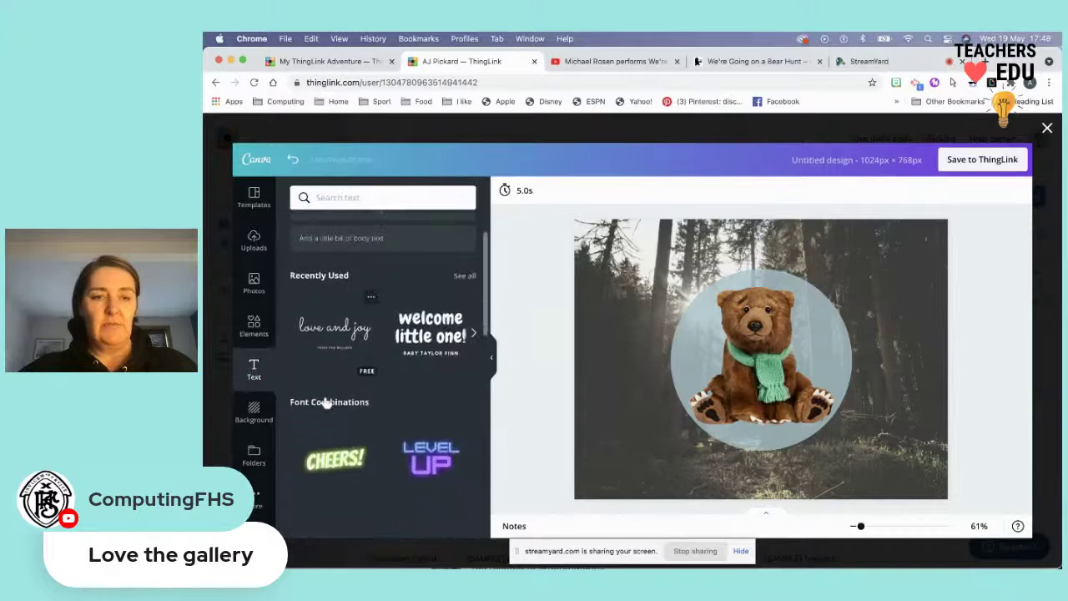
scroll(326, 402, down, 3)
scroll(327, 403, up, 2)
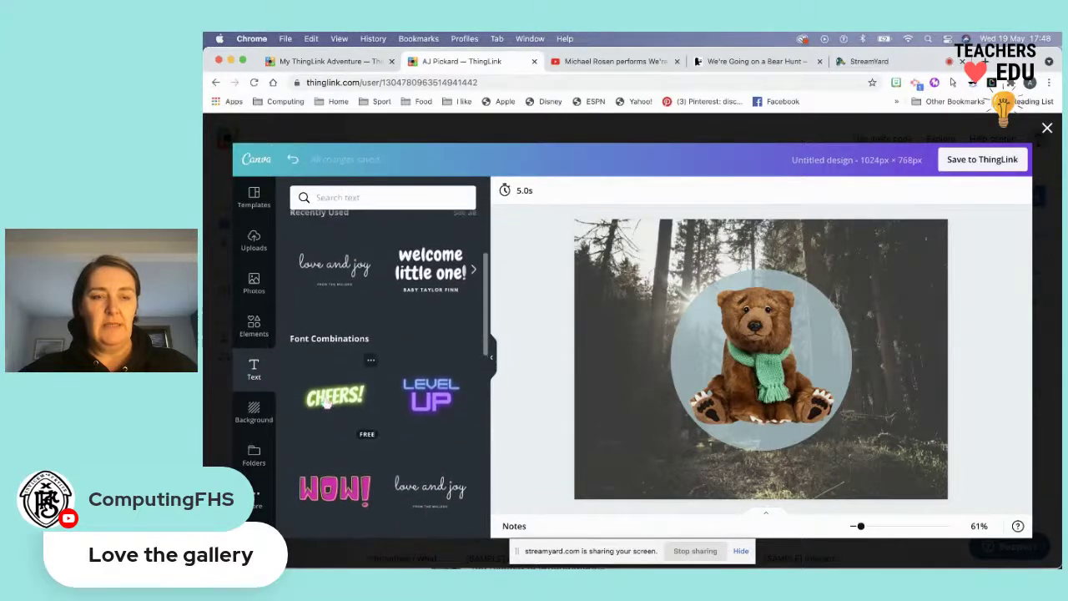
scroll(406, 315, down, 3)
scroll(406, 315, up, 2)
scroll(406, 315, up, 1)
click(364, 288)
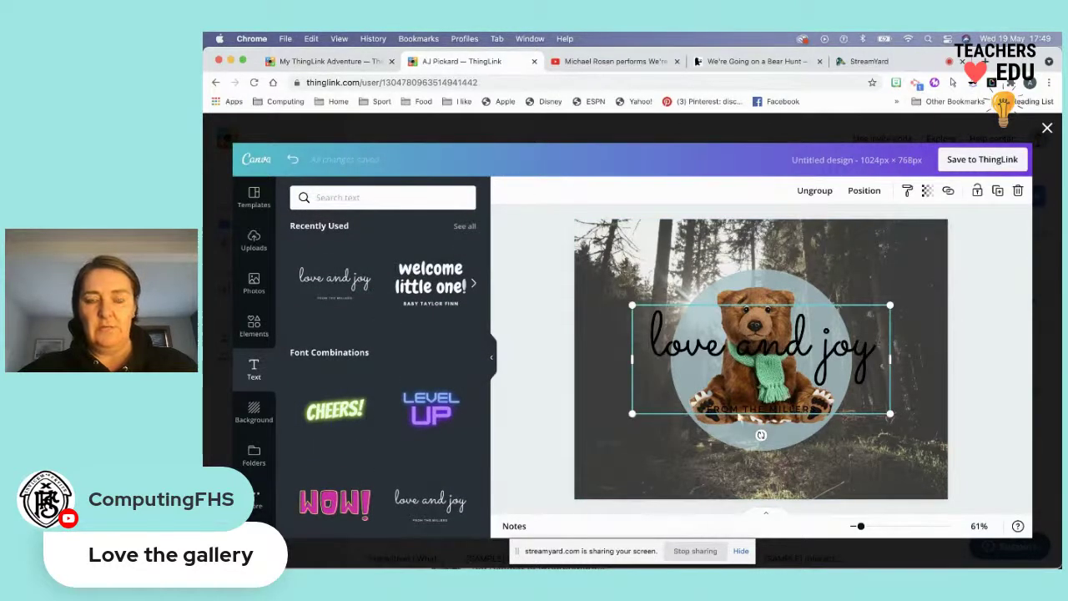
drag(762, 417, 708, 332)
drag(835, 275, 949, 276)
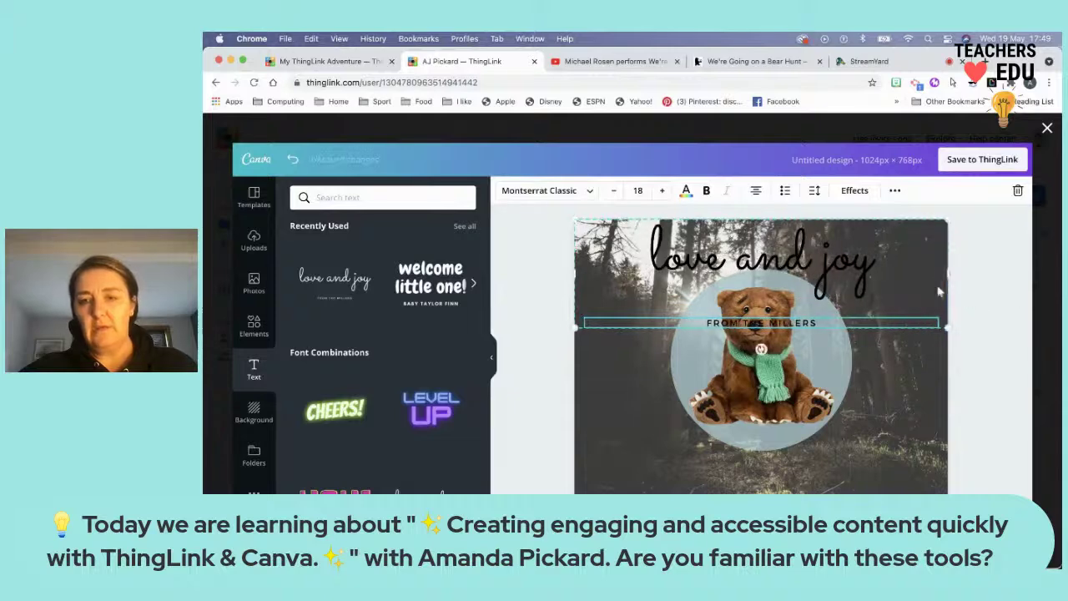
Step: Remove the small "From the Millers" line and replace the heading text with "We're going on a bear hunt"
double_click(918, 322)
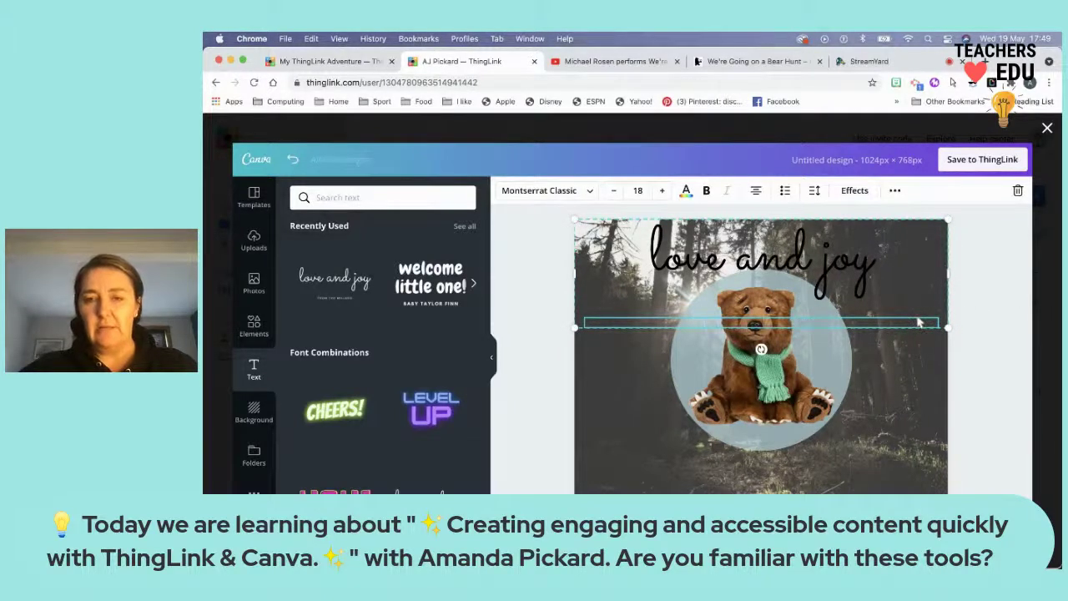
click(860, 282)
click(826, 256)
text(We)
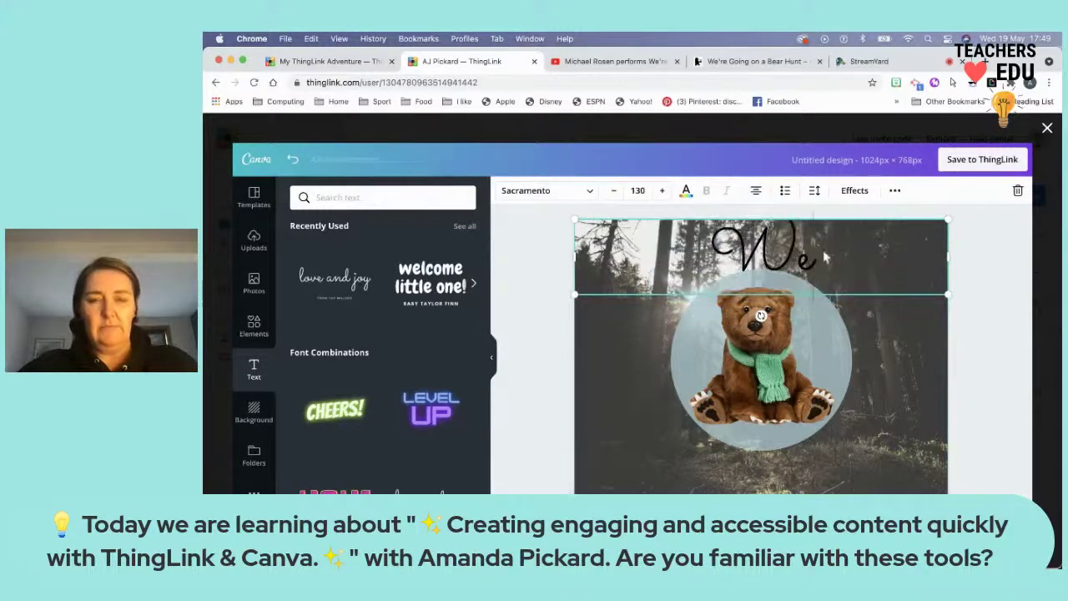
text('re)
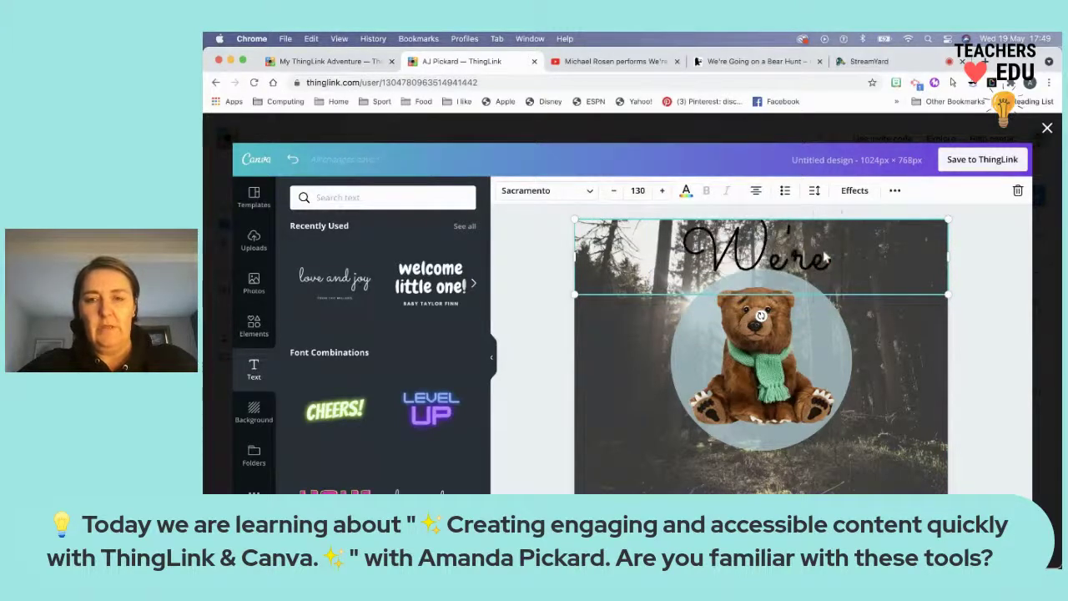
text( going on a bear)
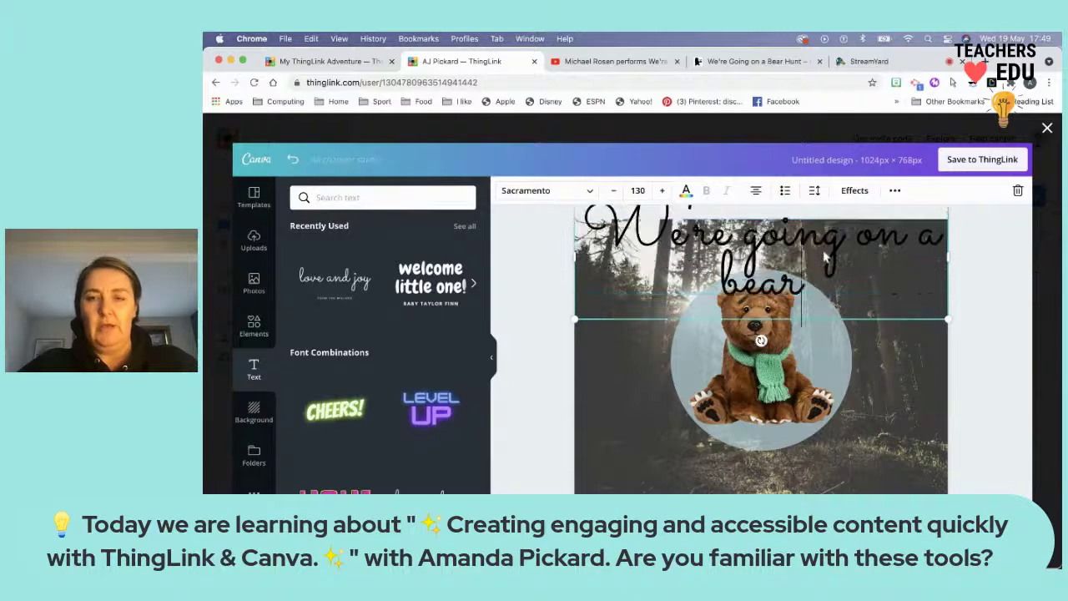
text( hunt)
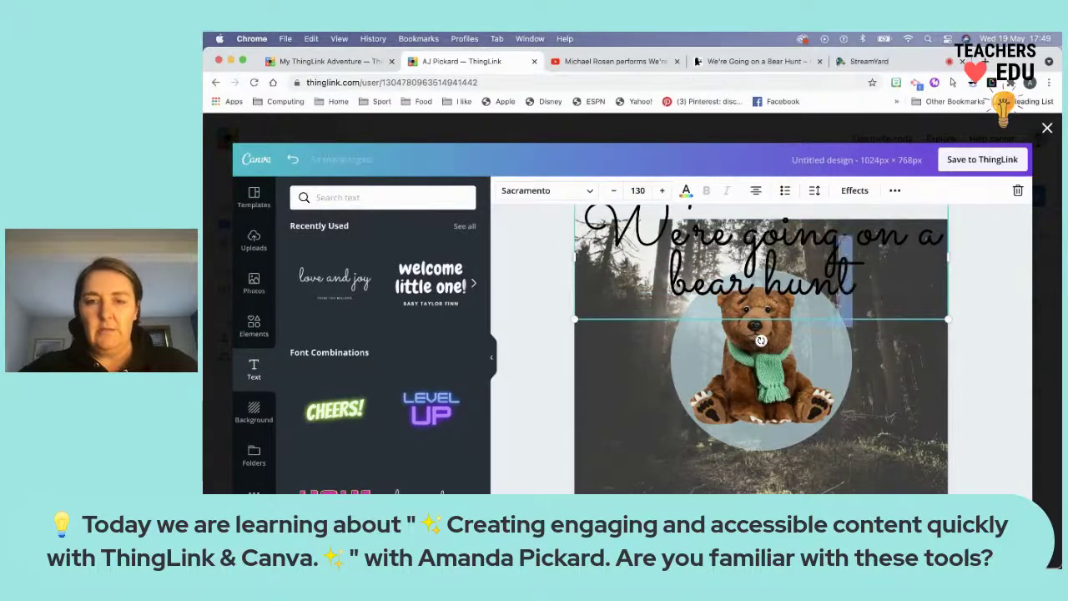
Step: Reduce the heading's font size until "We're going on a bear hunt" fits on one line
drag(887, 302, 584, 219)
click(614, 191)
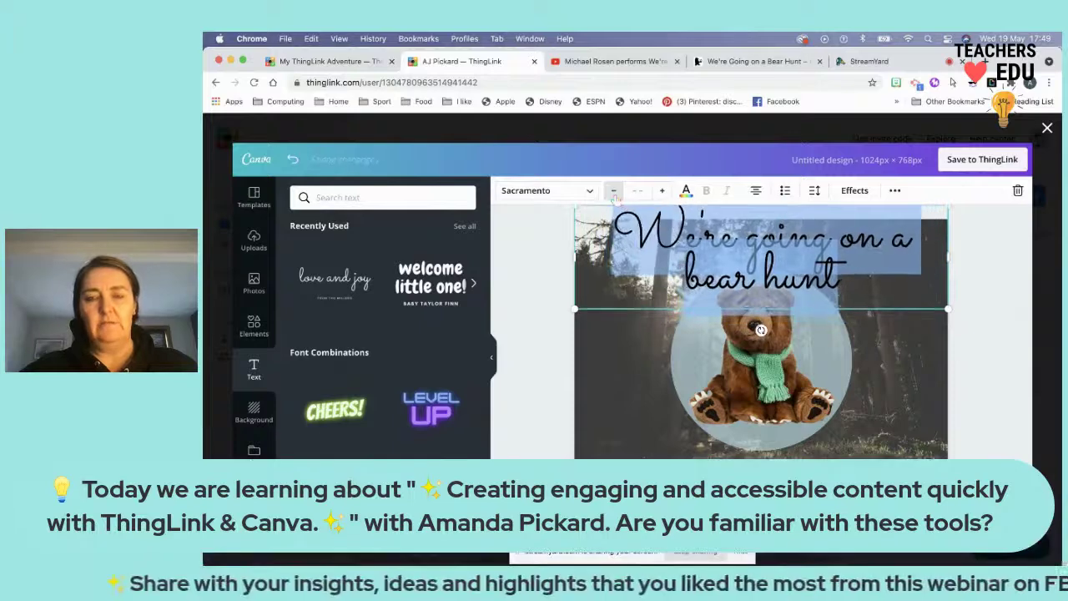
click(613, 190)
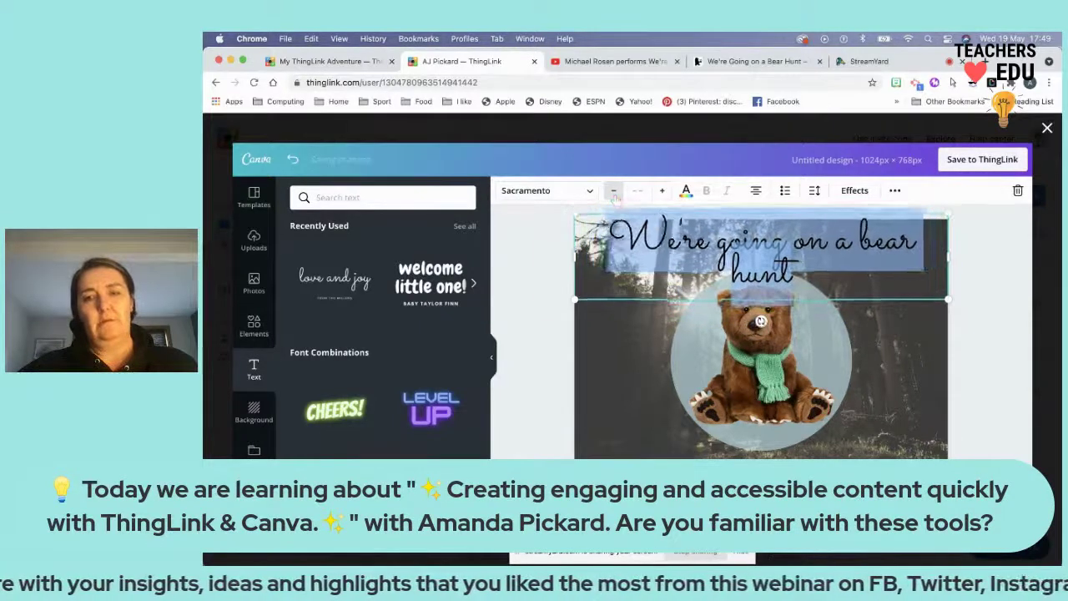
click(613, 190)
click(614, 191)
click(614, 190)
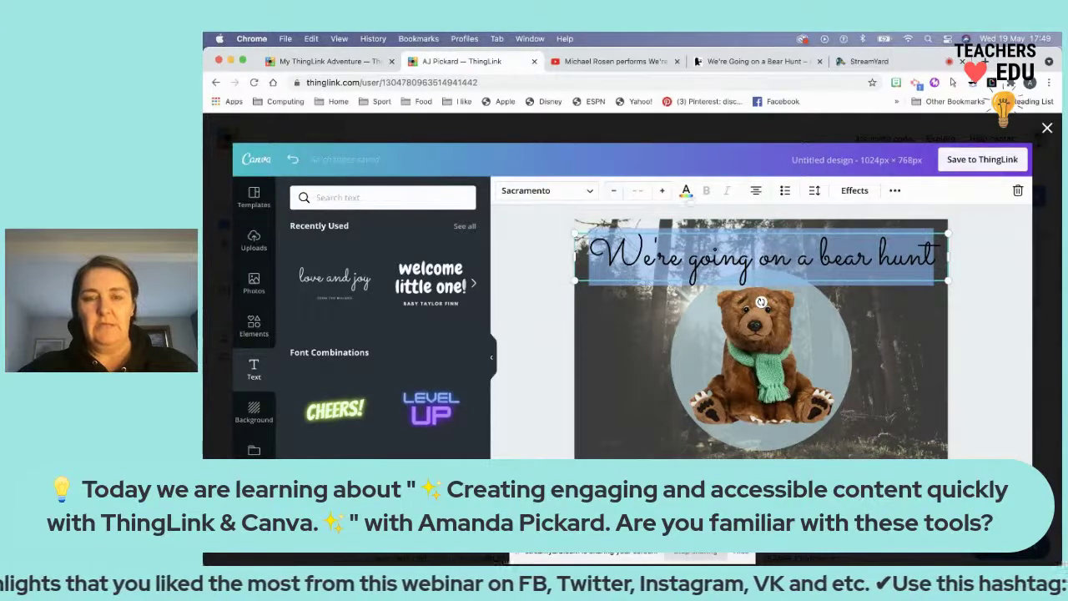
Step: Change the heading's text colour to the off-white shade from the Up Shore palette
click(686, 191)
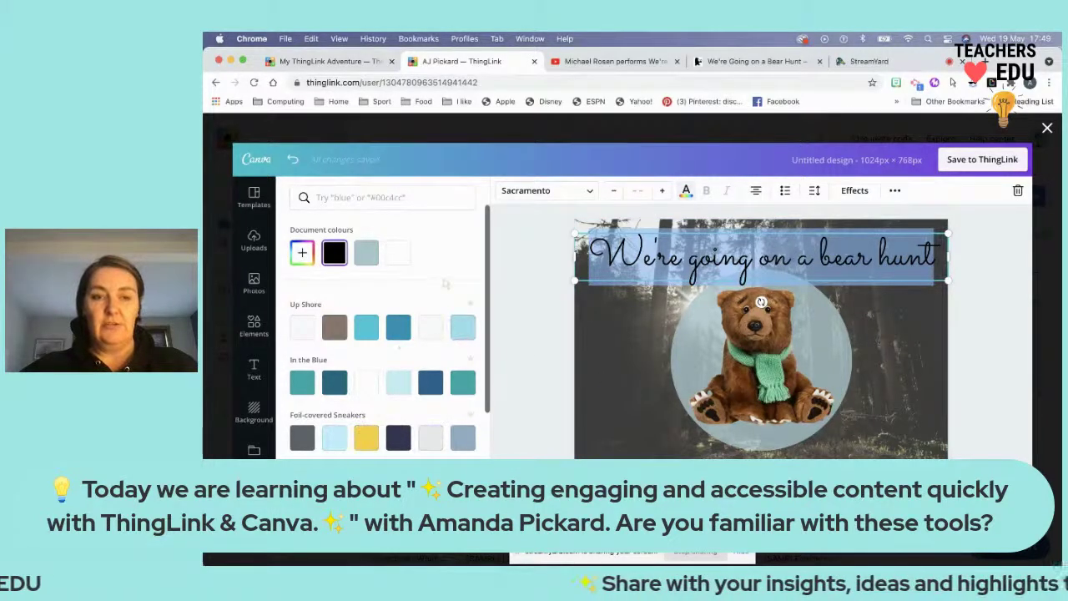
click(431, 327)
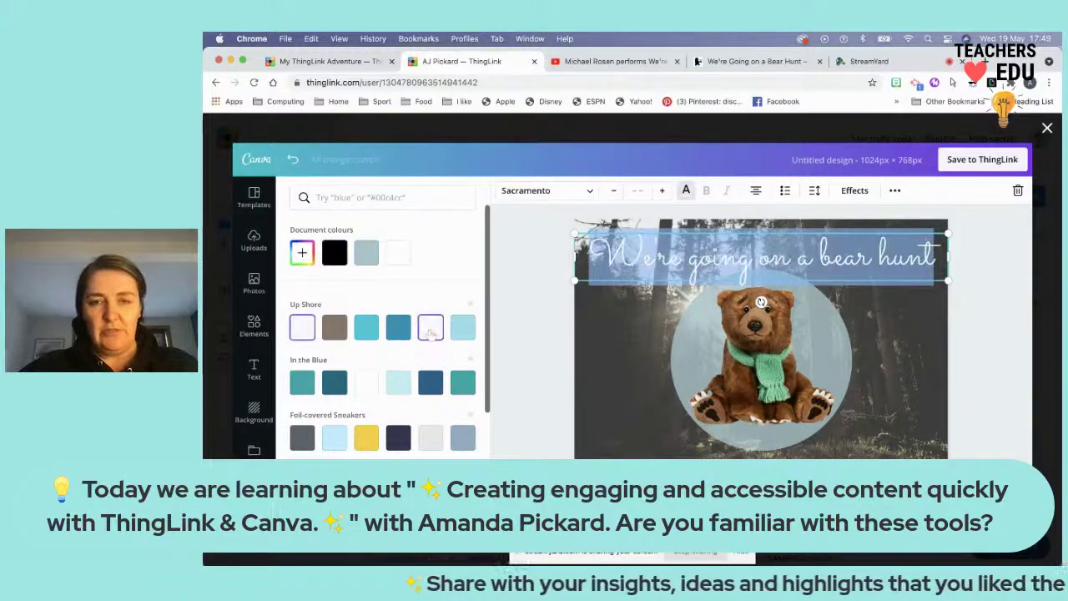
key(Escape)
key(Escape)
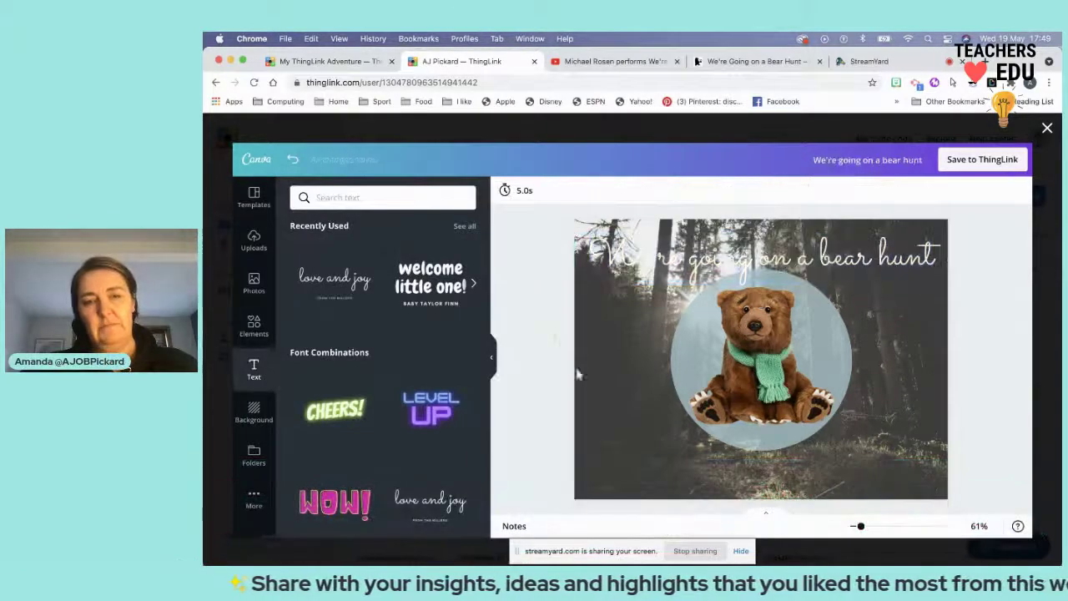
Step: Move the heading below the bear, just inside the lower edge of the design
drag(658, 271, 660, 491)
click(556, 450)
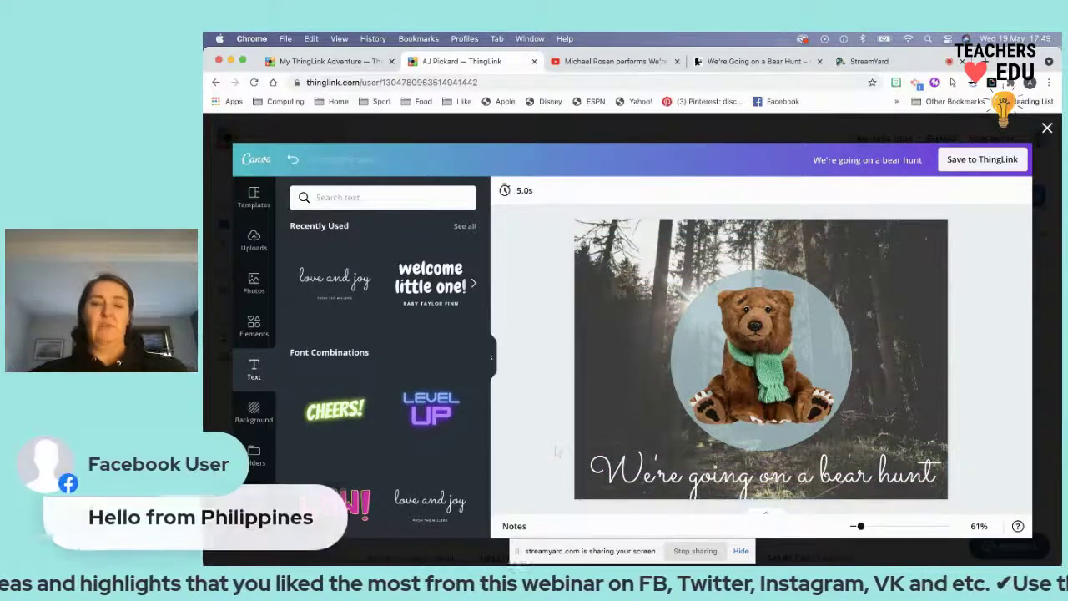
drag(687, 484, 687, 476)
click(551, 428)
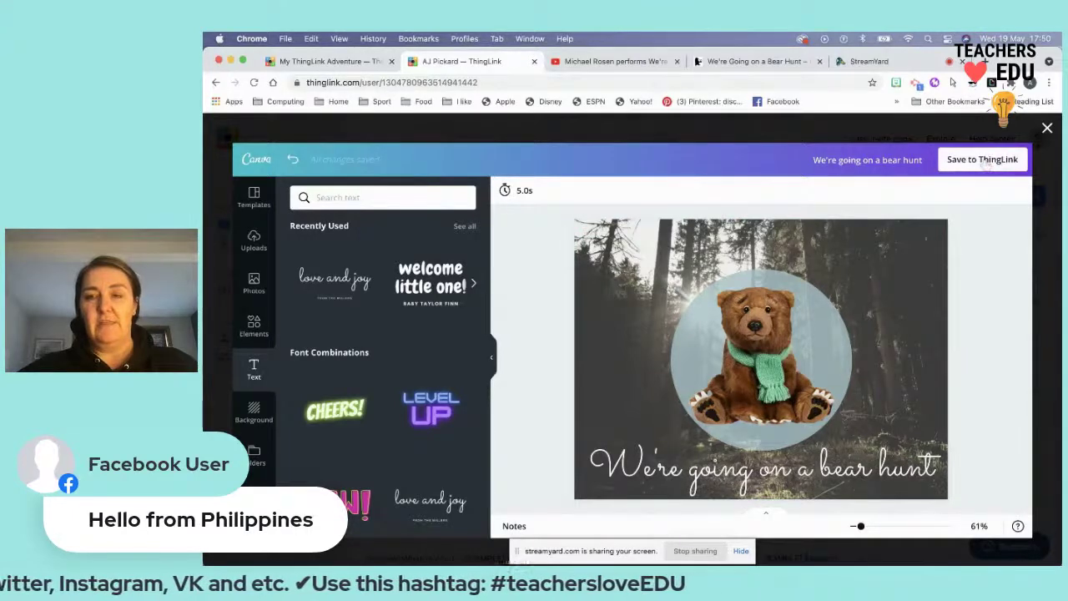
Step: Save the design to ThingLink without creating a project folder, and open the new "We're going on a bear hunt" image
click(975, 164)
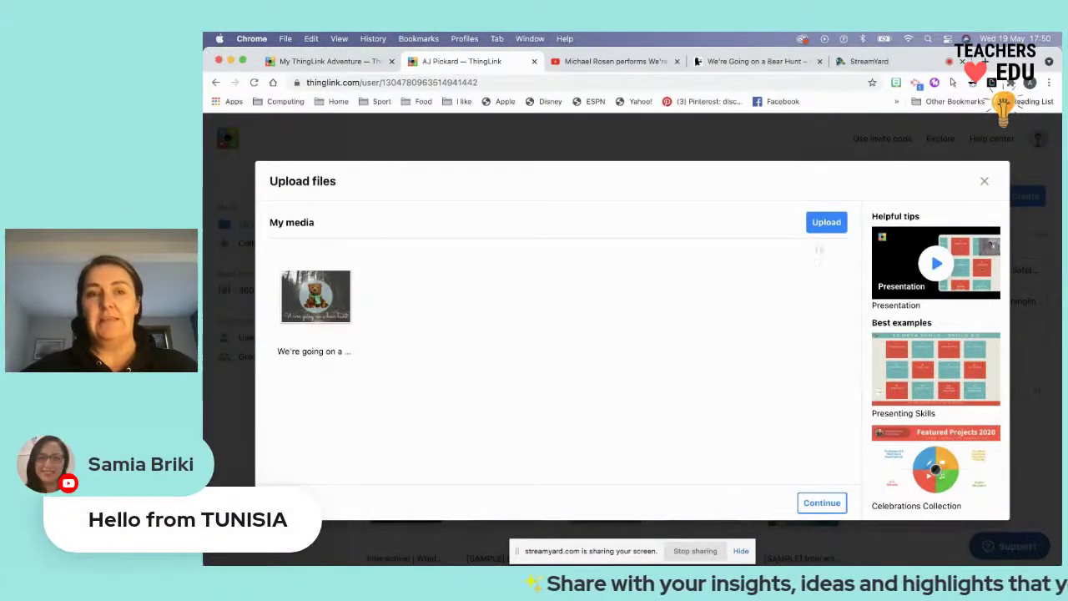
click(830, 502)
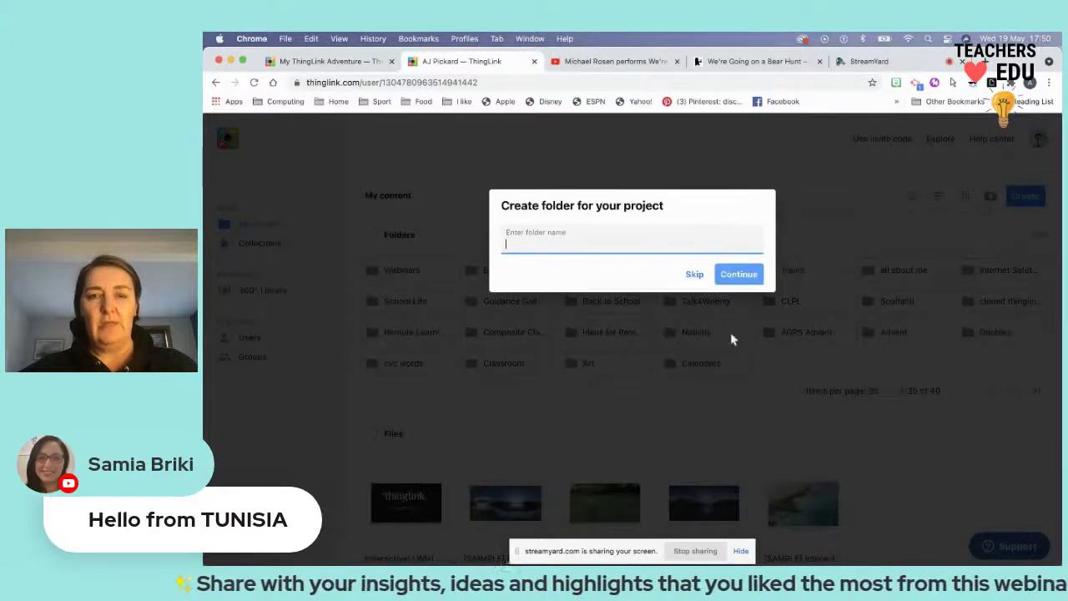
click(696, 276)
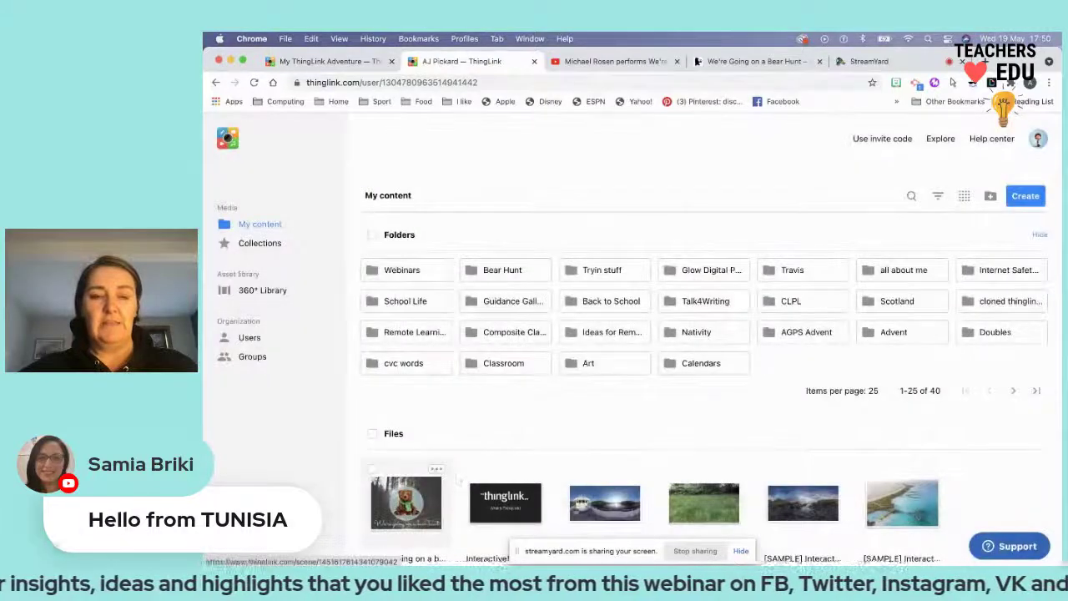
scroll(488, 451, down, 1)
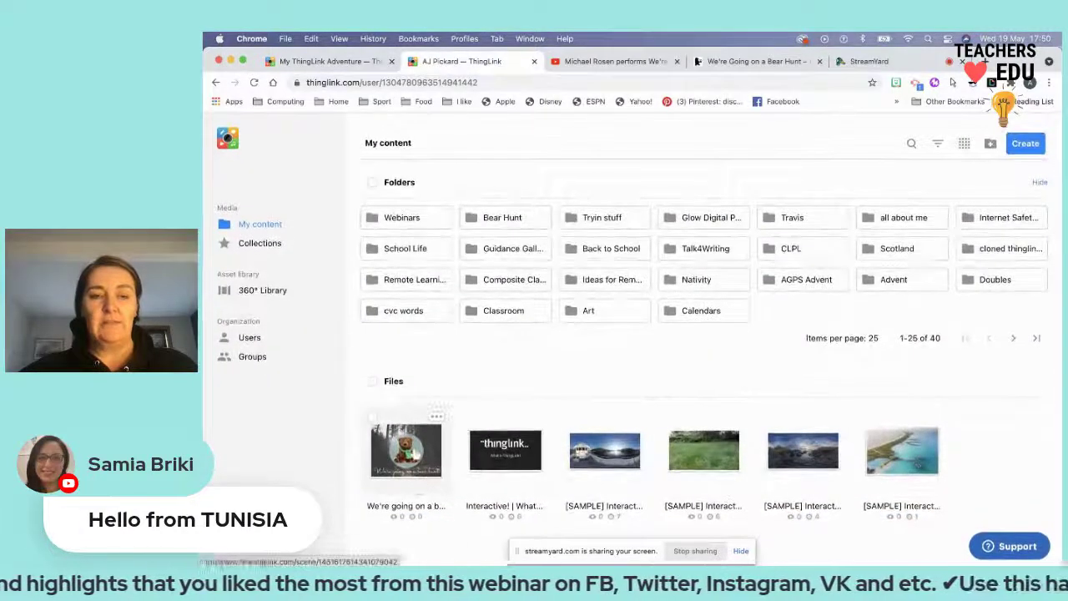
click(414, 452)
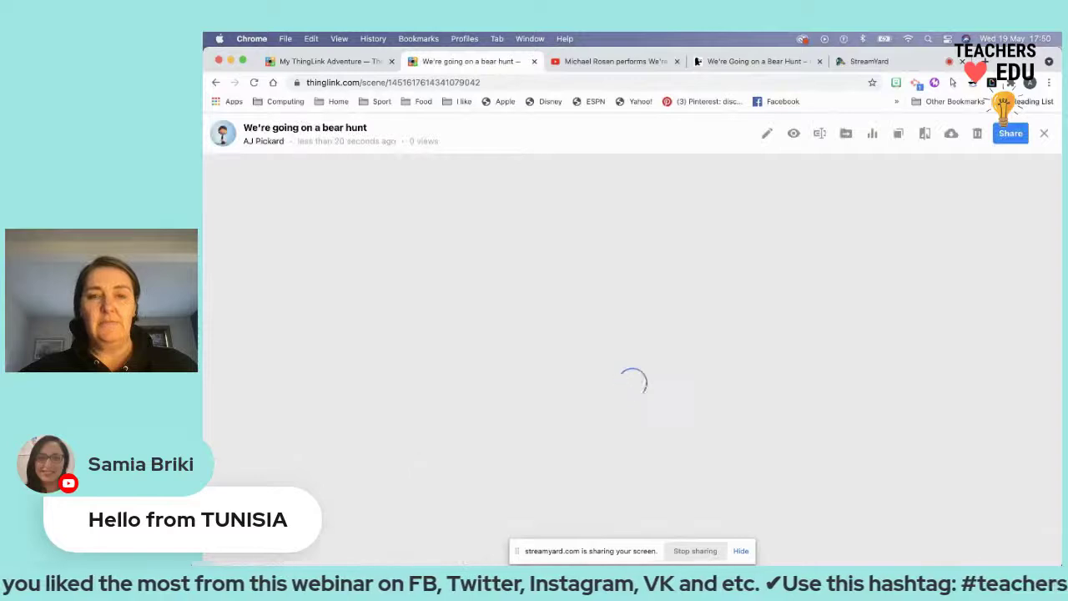
Step: Review the image's privacy and rename options, saving privacy as My Organization and keeping the current name
scroll(748, 334, down, 1)
scroll(748, 334, up, 1)
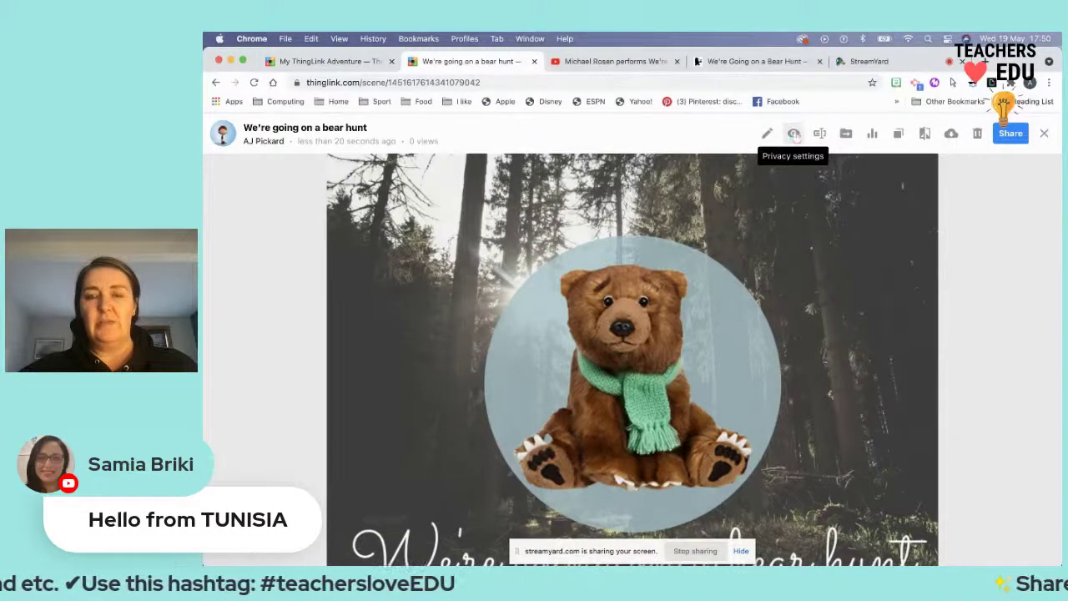
click(793, 133)
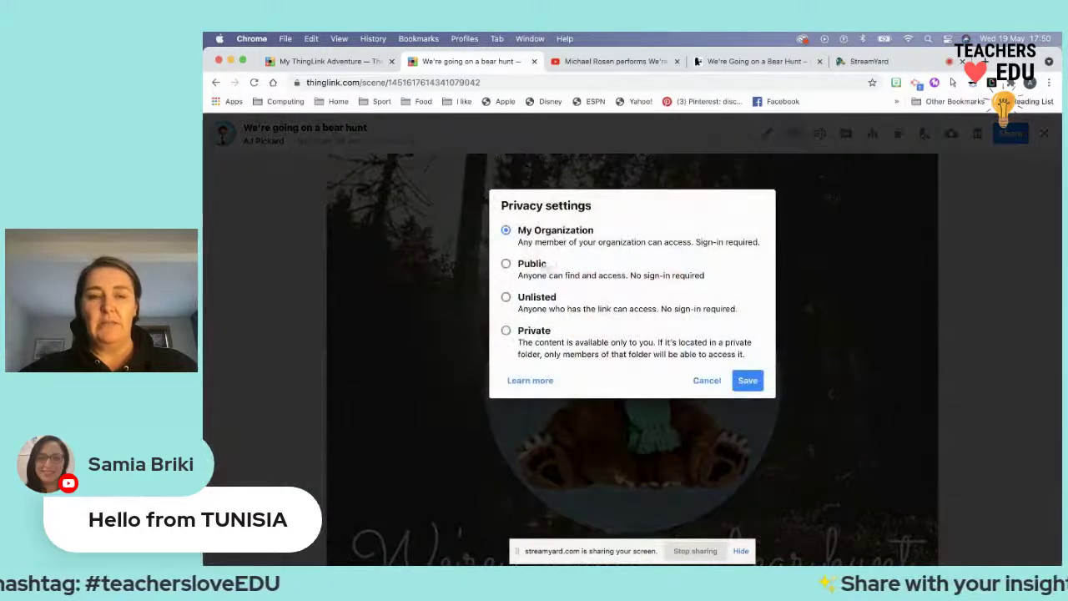
click(747, 382)
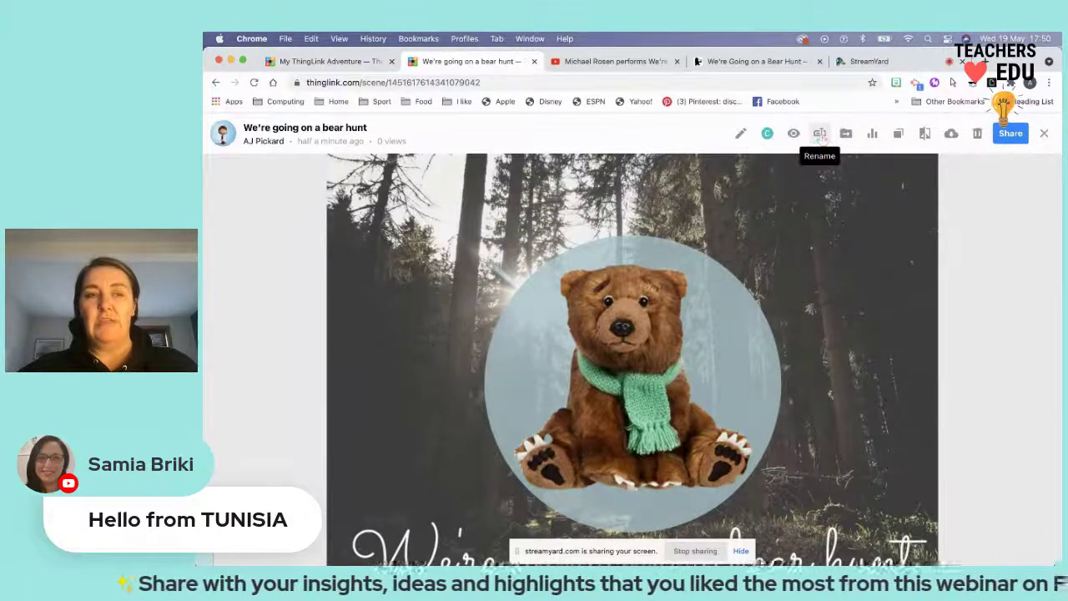
click(821, 136)
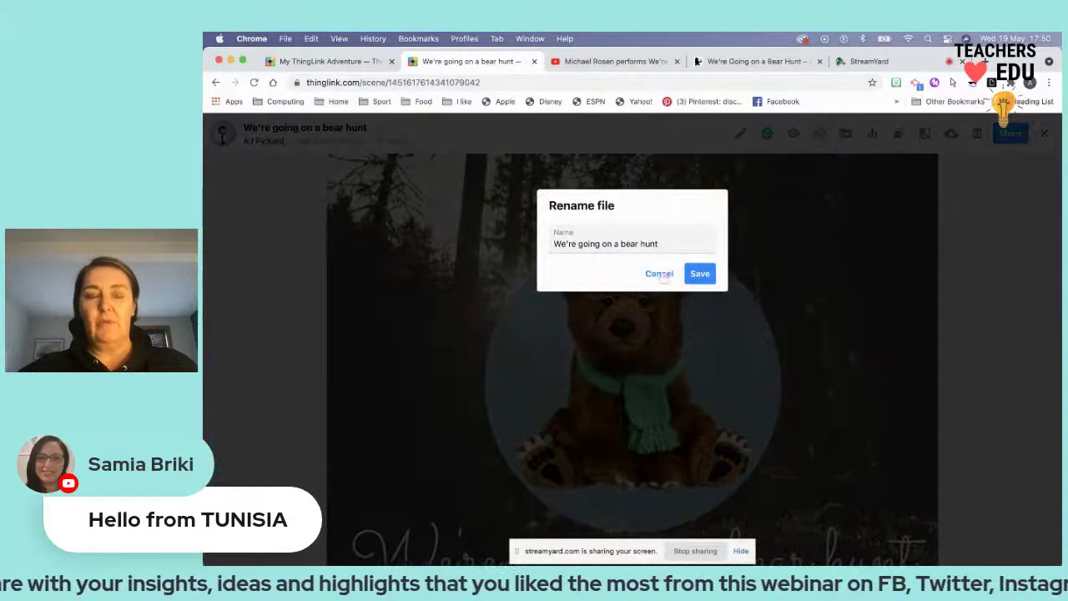
click(661, 275)
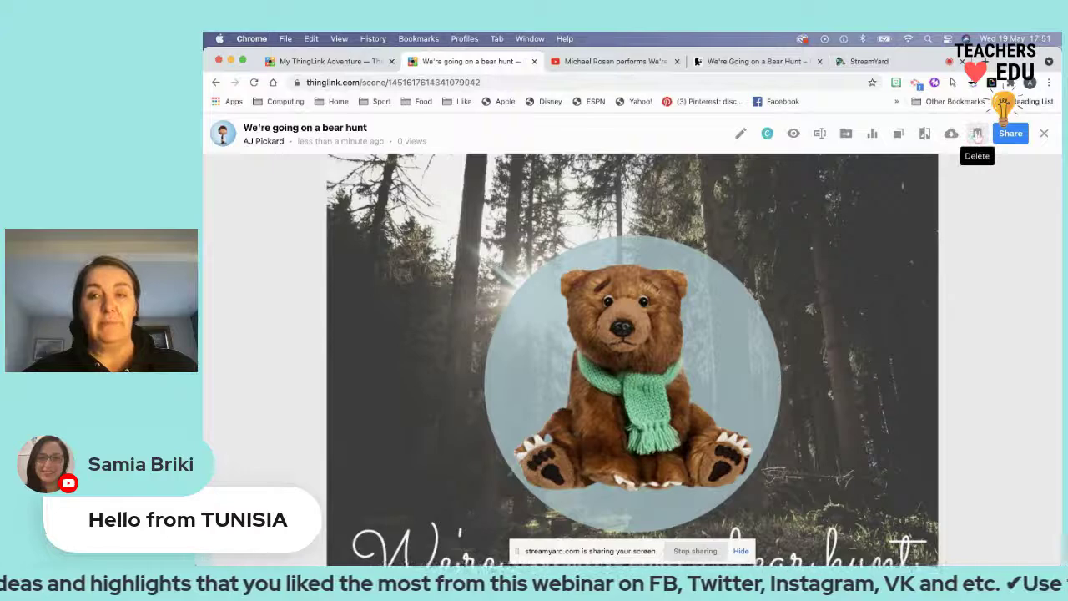
Step: Open the image for editing and enable large pop-up windows in its settings, trying the hide-logo option and switching it back off
click(741, 134)
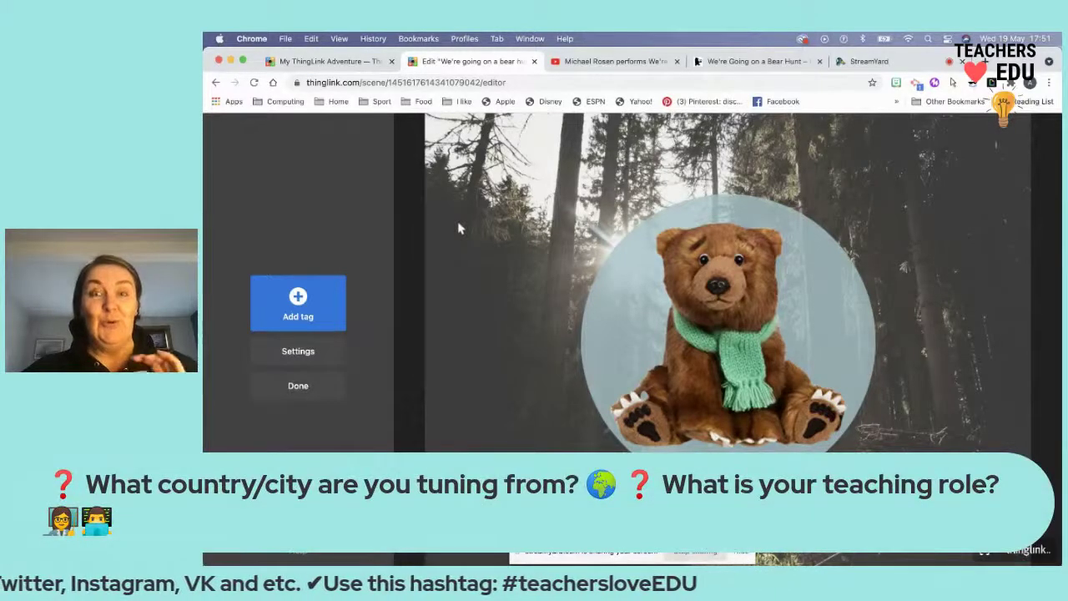
click(298, 352)
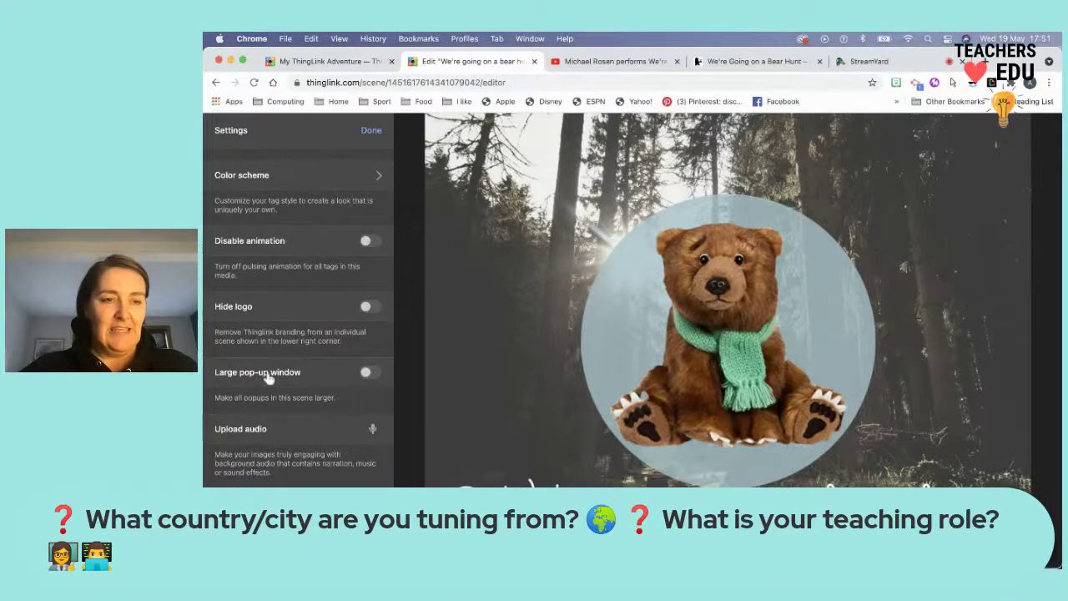
click(368, 375)
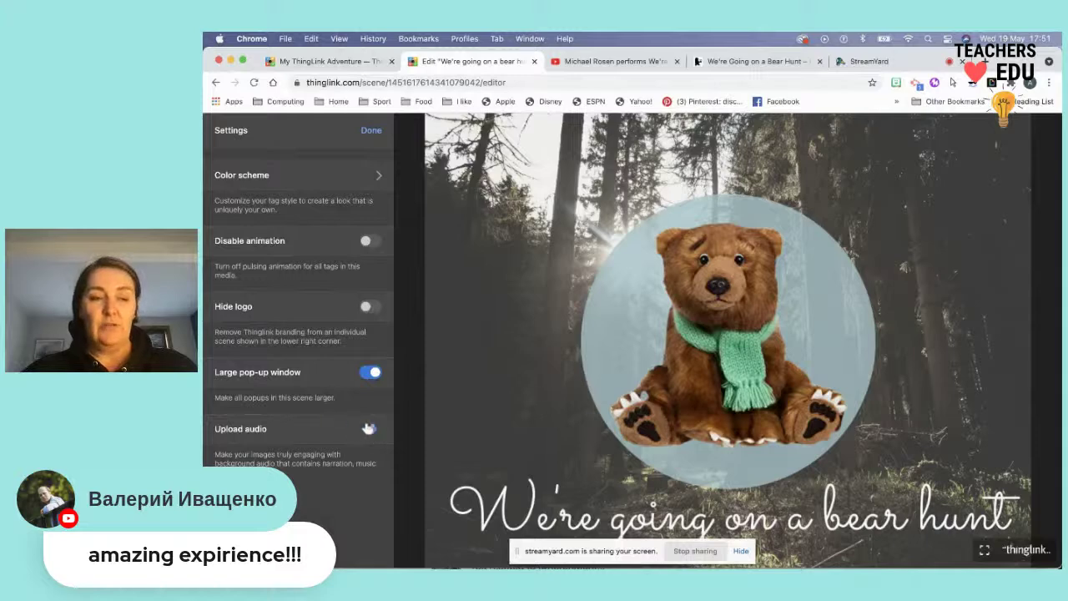
click(373, 310)
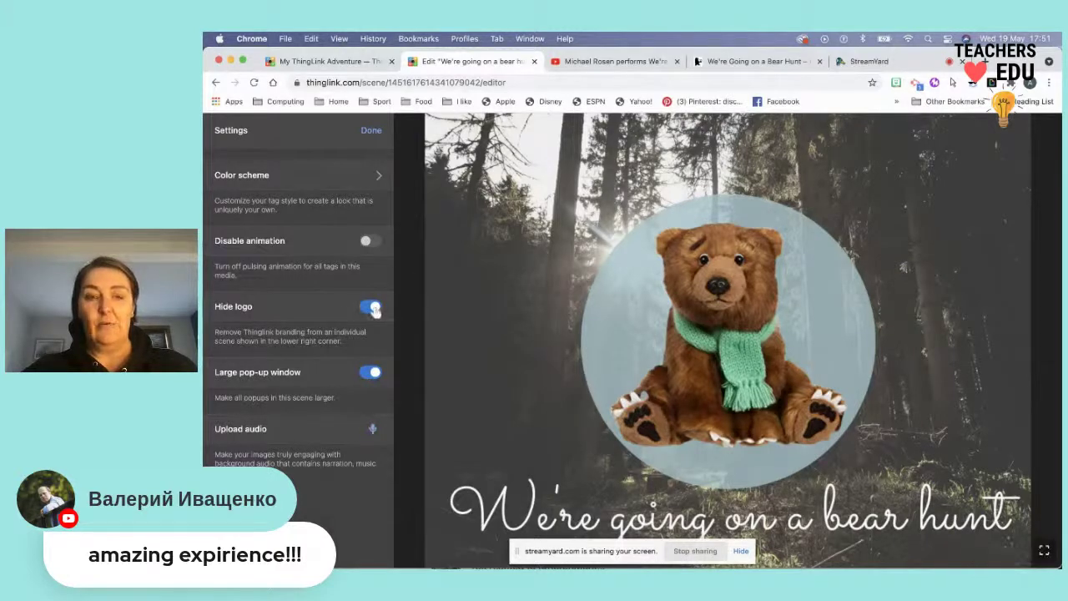
click(372, 309)
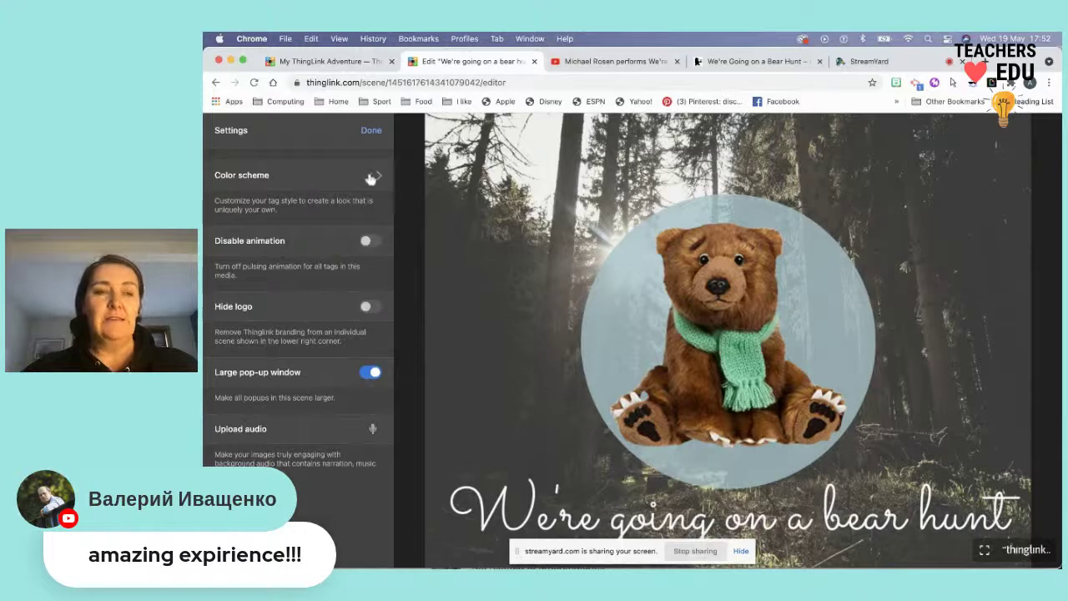
Step: Try the preset tag colour schemes and apply the teal one with background #B2DFDB and button background #009688, then close the settings
click(331, 179)
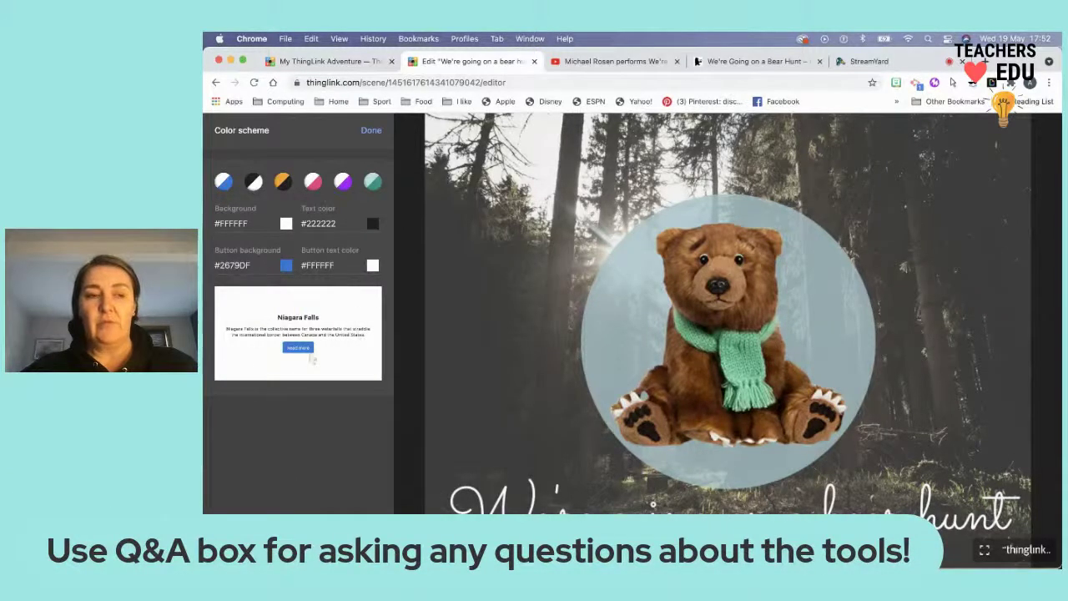
click(255, 185)
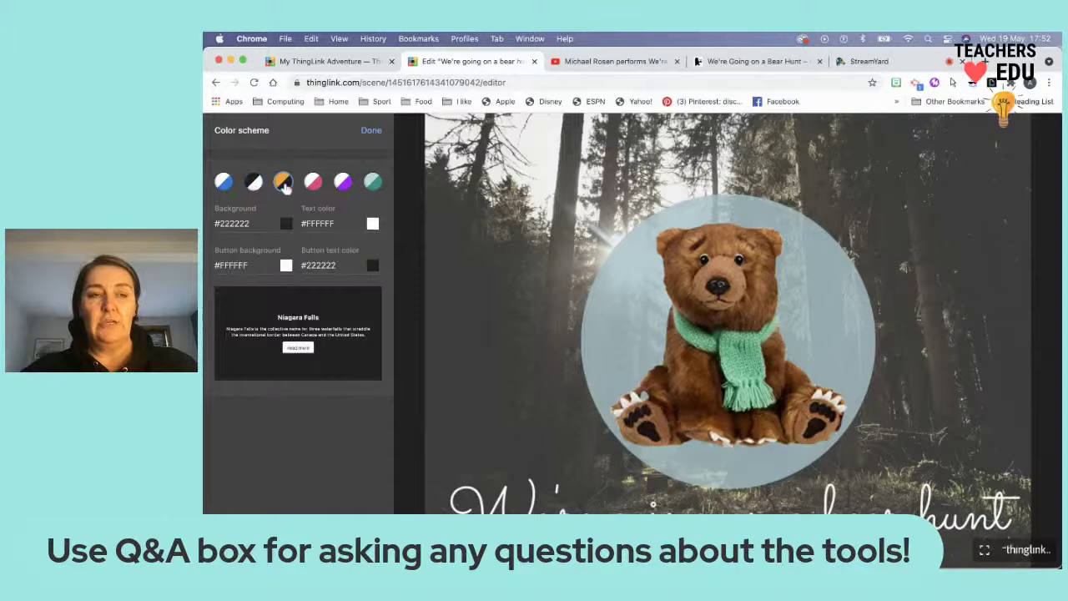
click(283, 184)
click(315, 186)
click(345, 185)
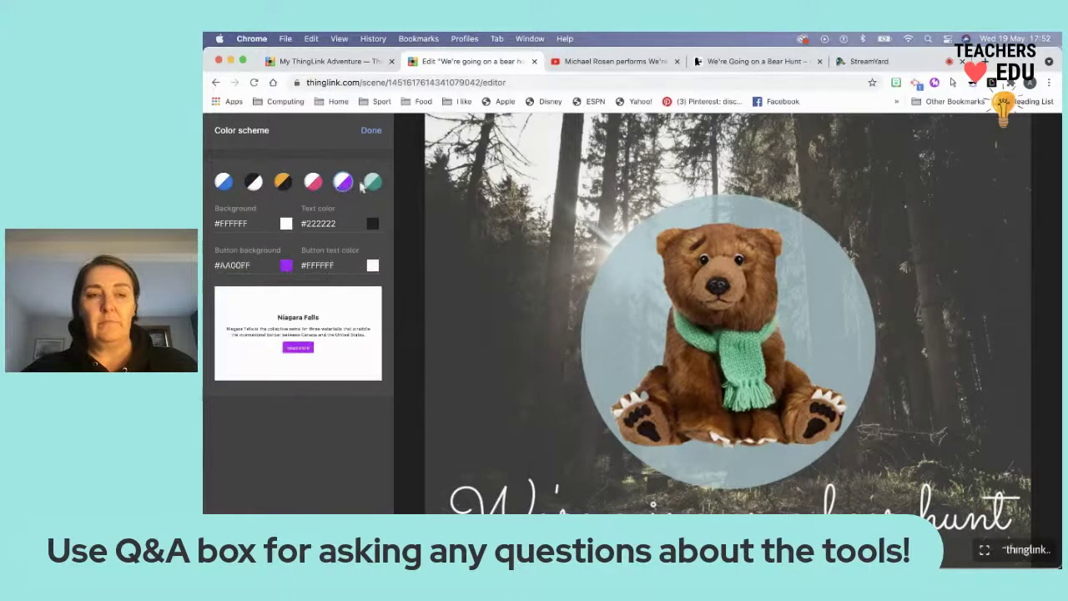
click(375, 186)
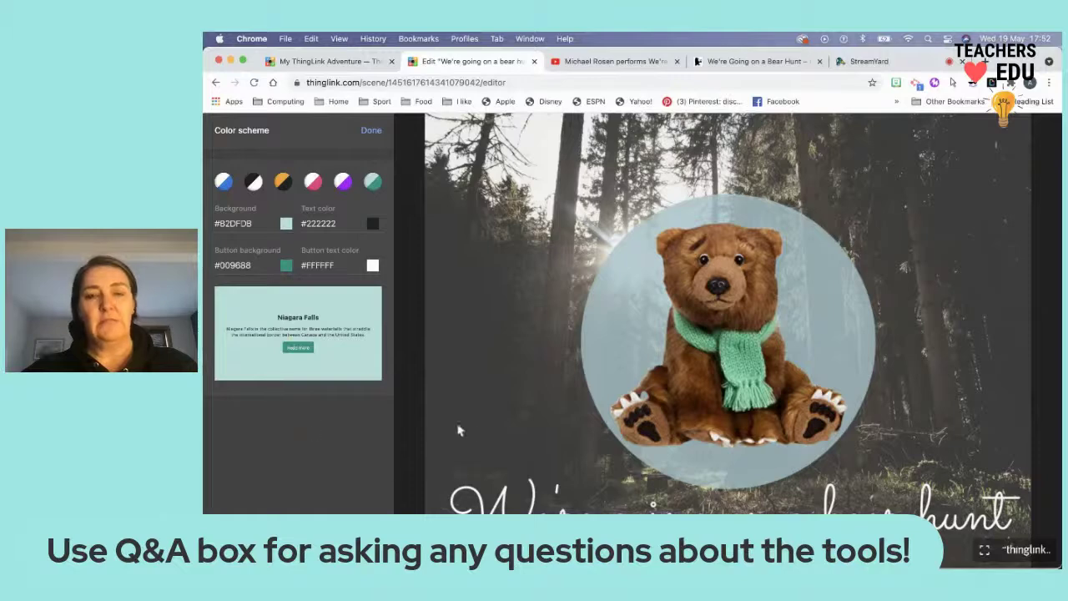
click(371, 135)
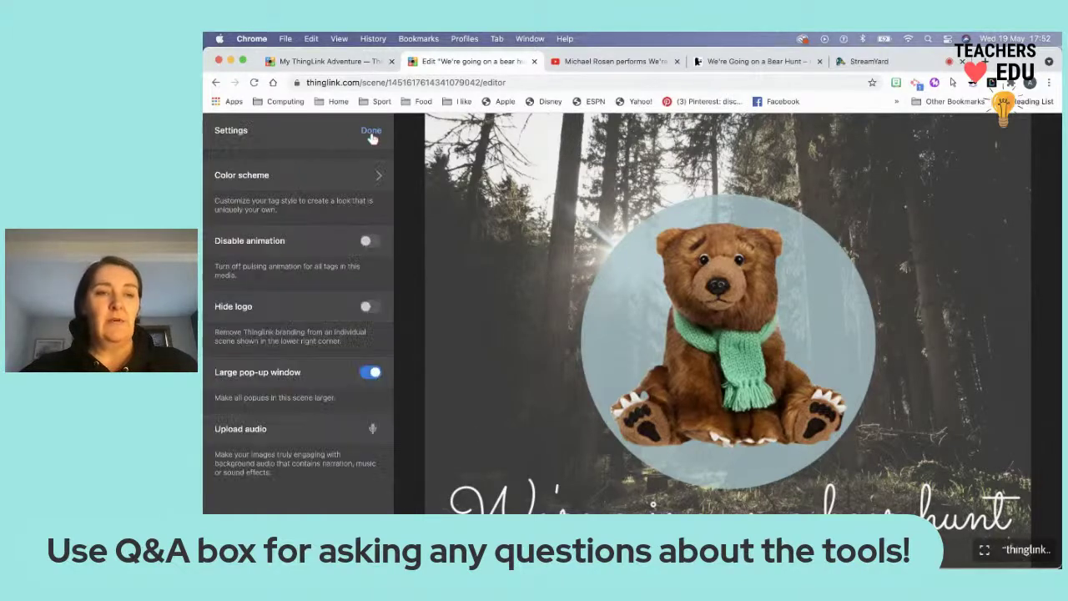
click(371, 133)
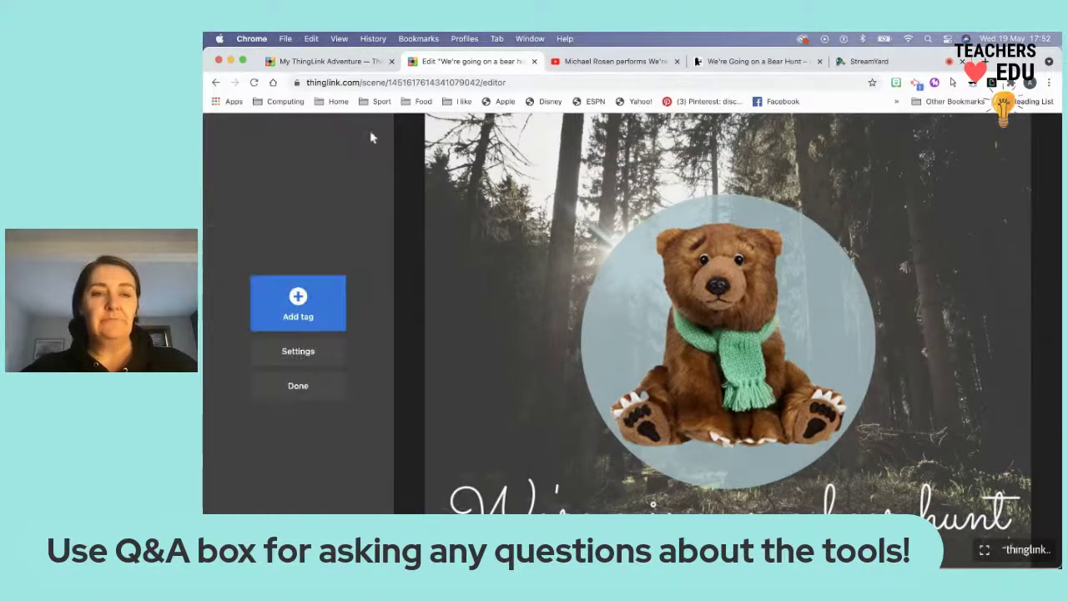
Step: Add a text and media tag to the image and open its icon choices
click(300, 297)
scroll(339, 292, down, 2)
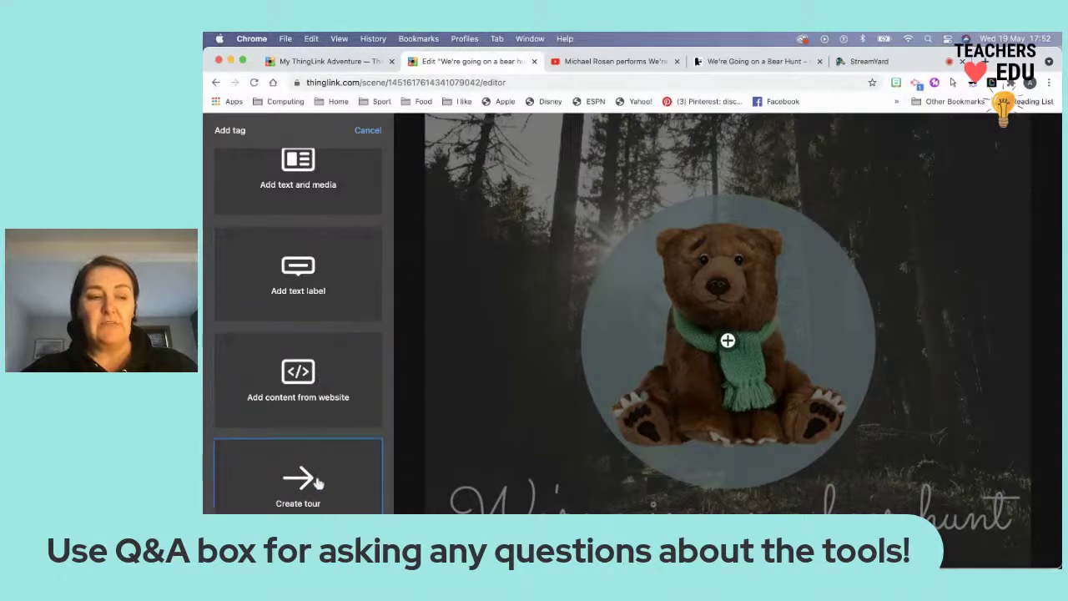
scroll(316, 485, up, 2)
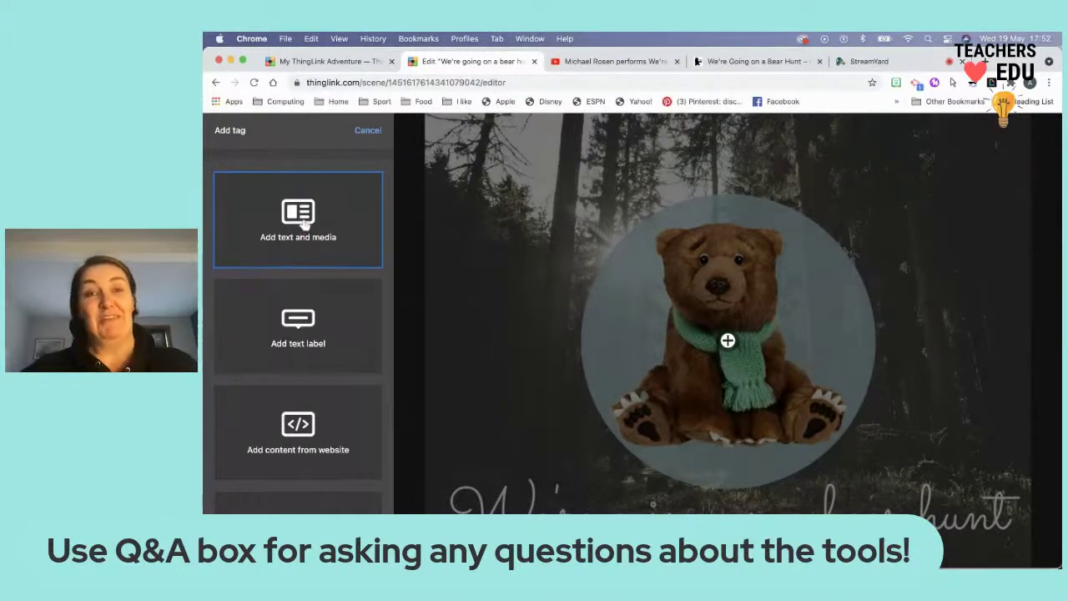
click(306, 222)
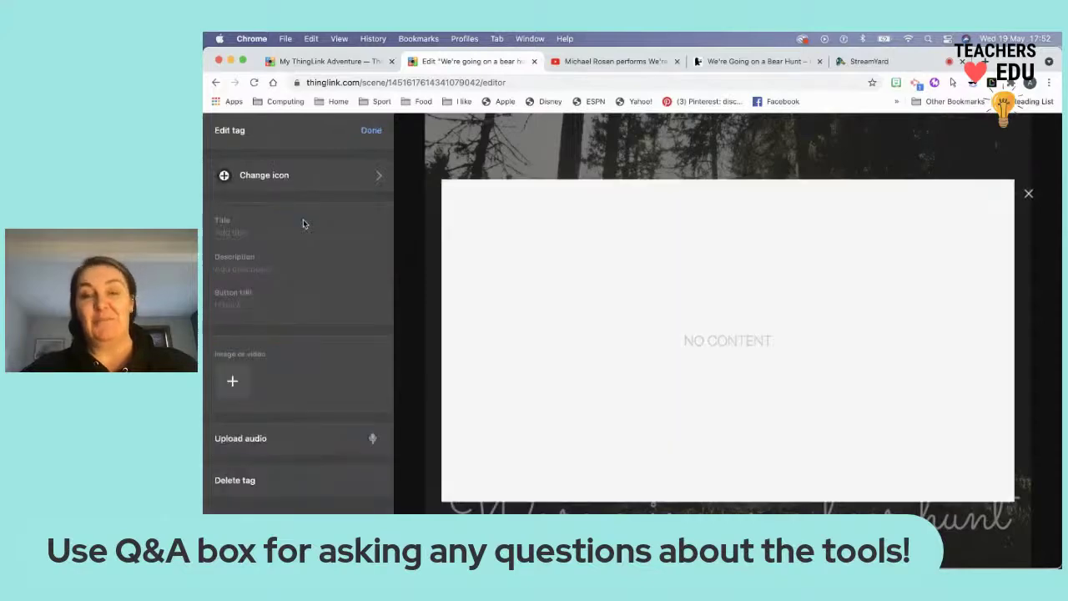
click(279, 178)
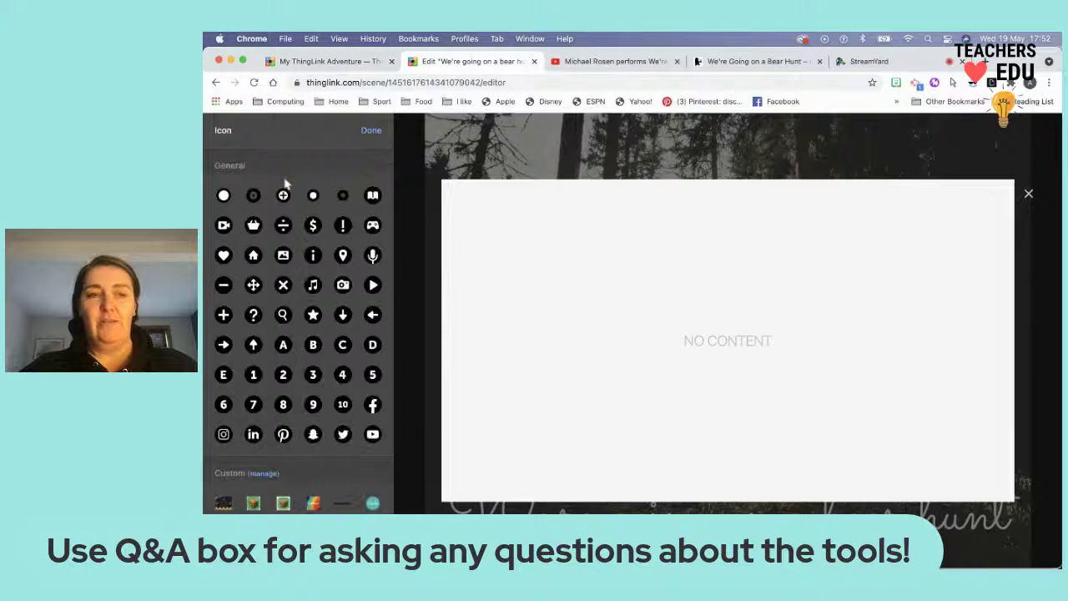